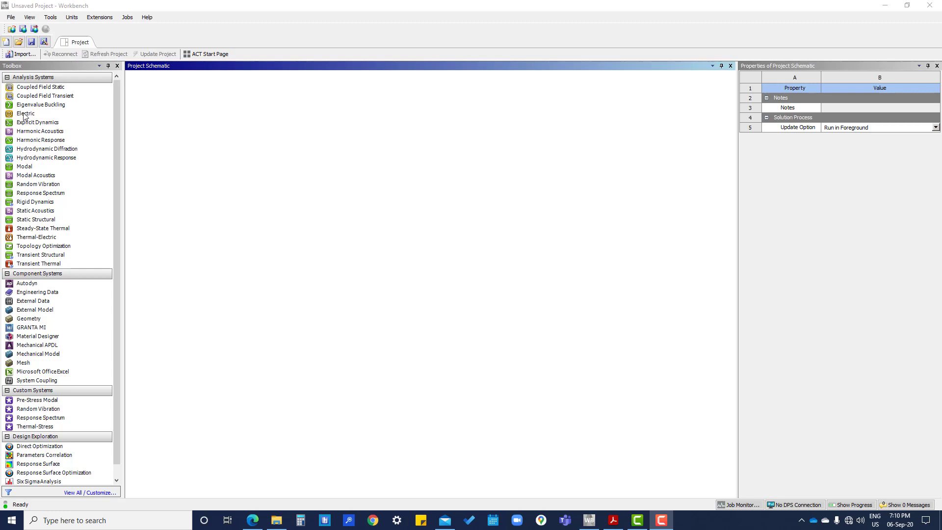
Open Globe_Valve_SS12_Start.wbpj from M11 - More Realistic Connections > Student Input Files
left_click(10, 17)
left_click(20, 33)
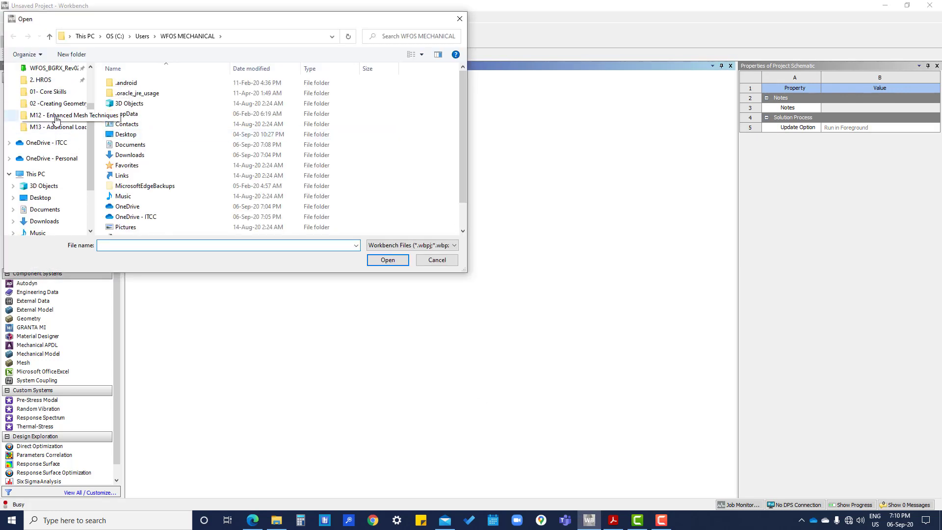
left_click(185, 36)
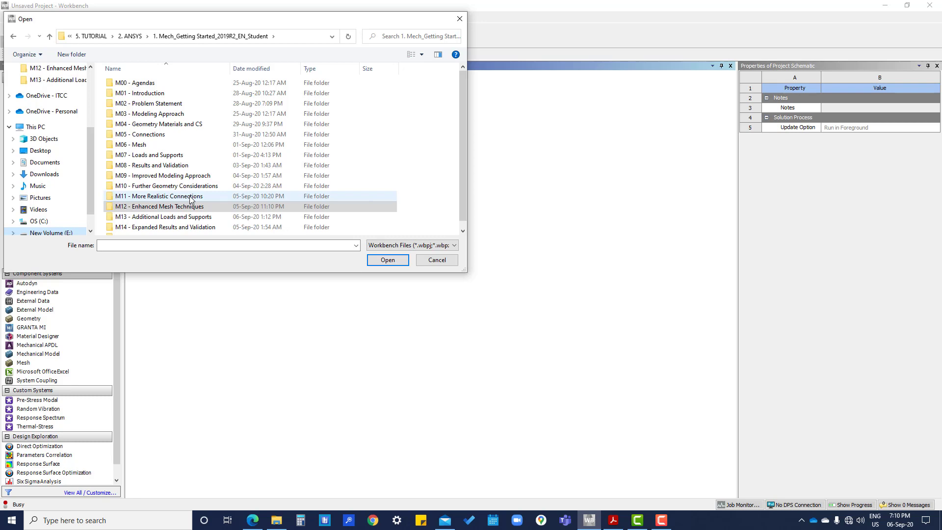
double_click(282, 194)
double_click(146, 85)
left_click(147, 103)
left_click(385, 260)
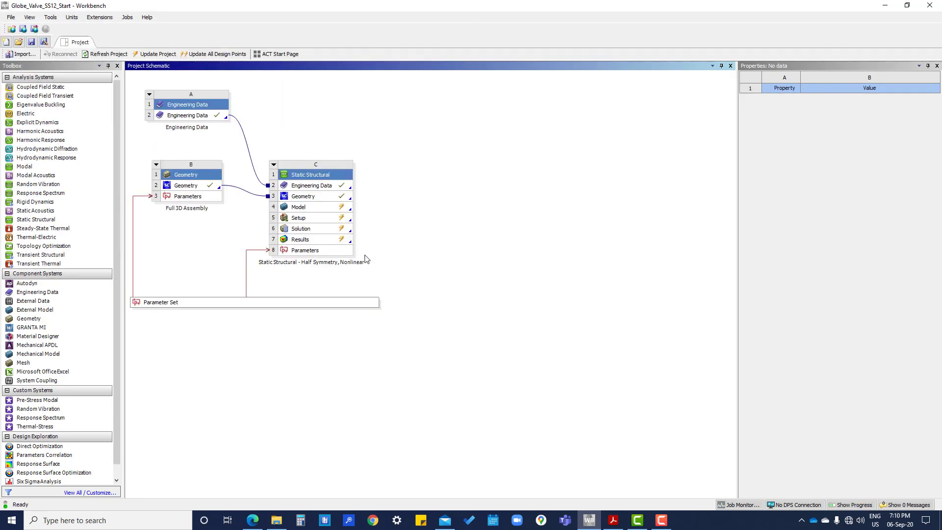
Open the model in Mechanical and add a Frictionless Support on the left and right flange end faces
double_click(311, 208)
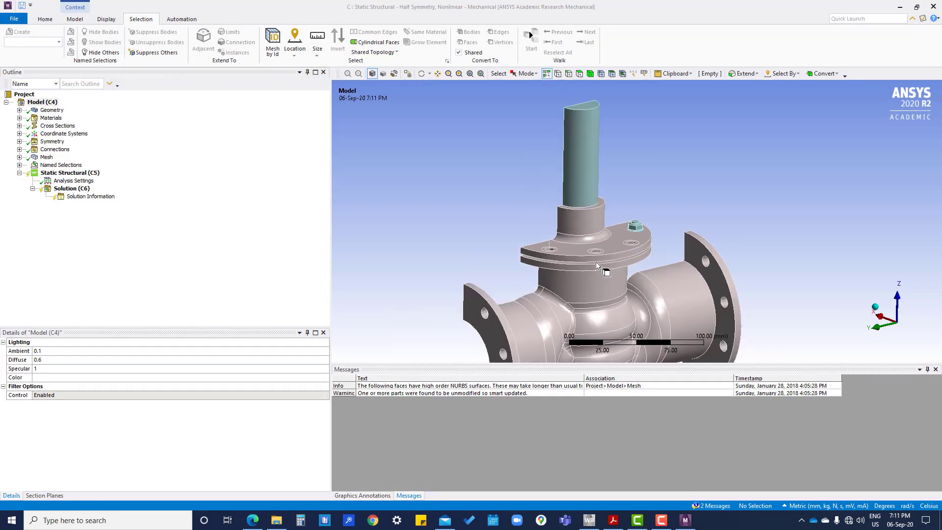
left_click(47, 157)
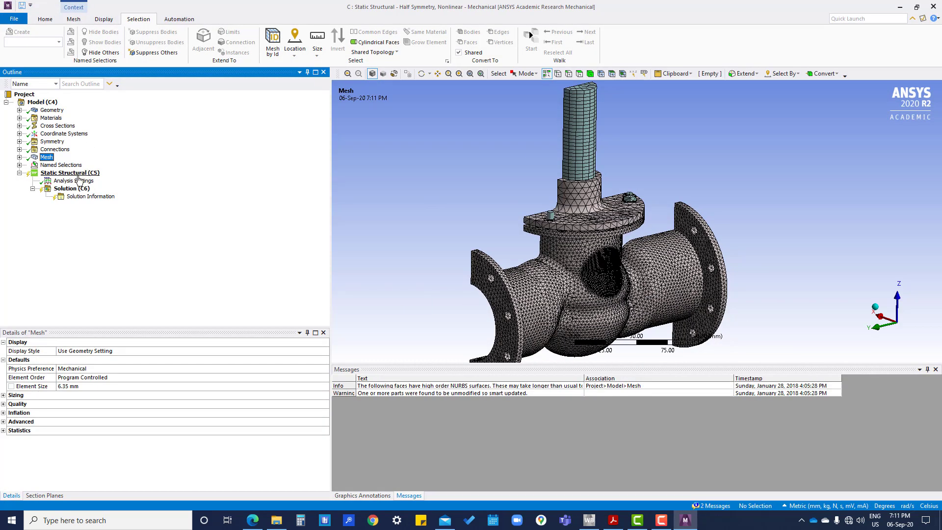
left_click(83, 174)
right_click(82, 174)
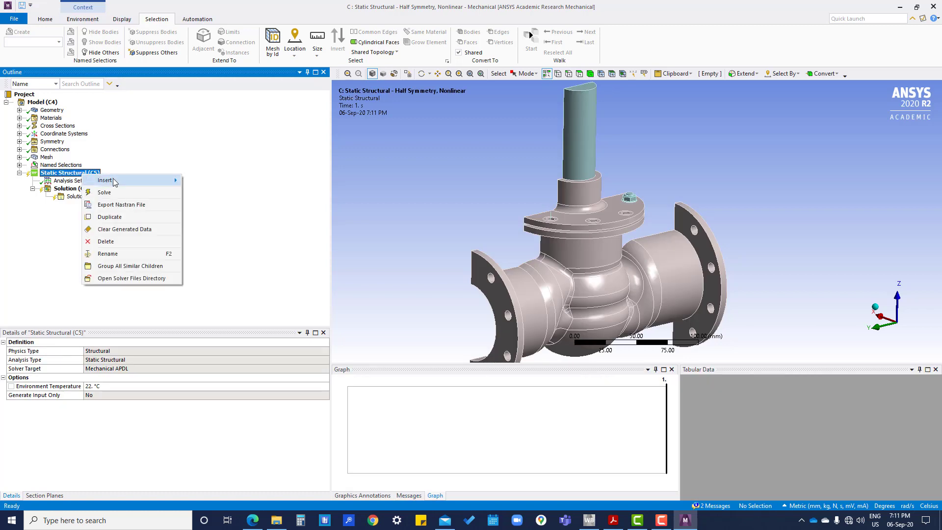
mouse_move(120, 182)
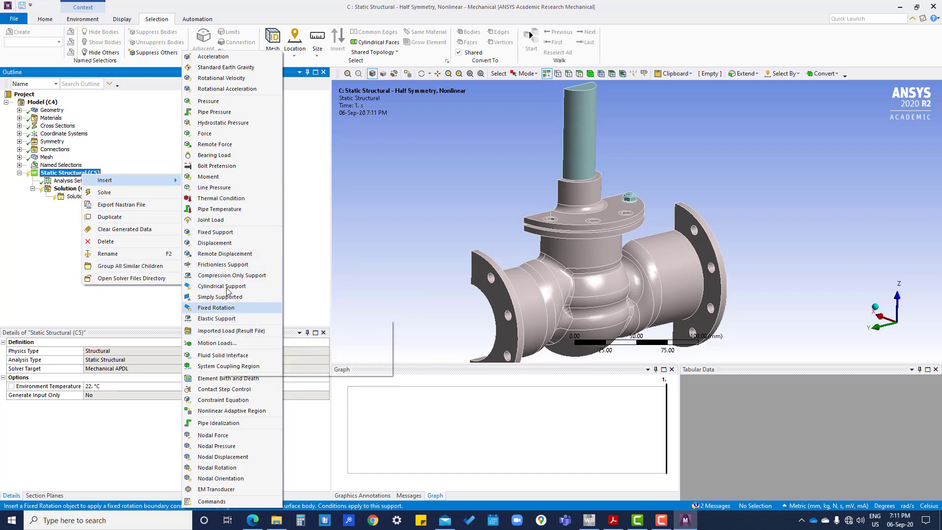
left_click(216, 264)
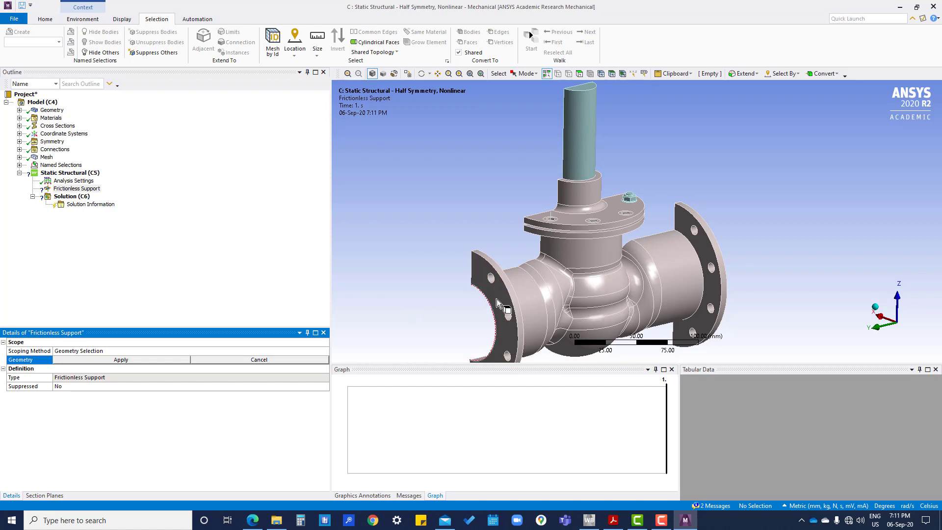
left_click(498, 297)
middle_click_drag(683, 315, 711, 269)
left_click(711, 270, "ctrl")
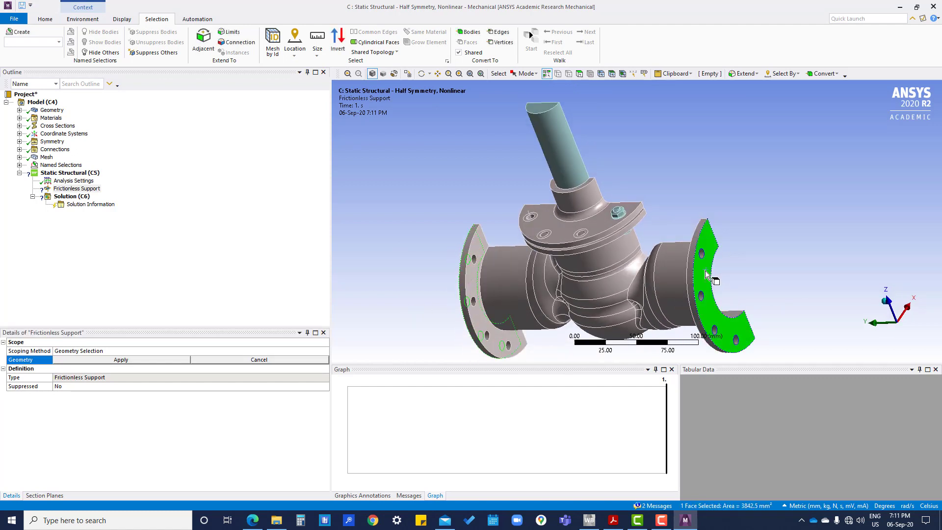
left_click(148, 361)
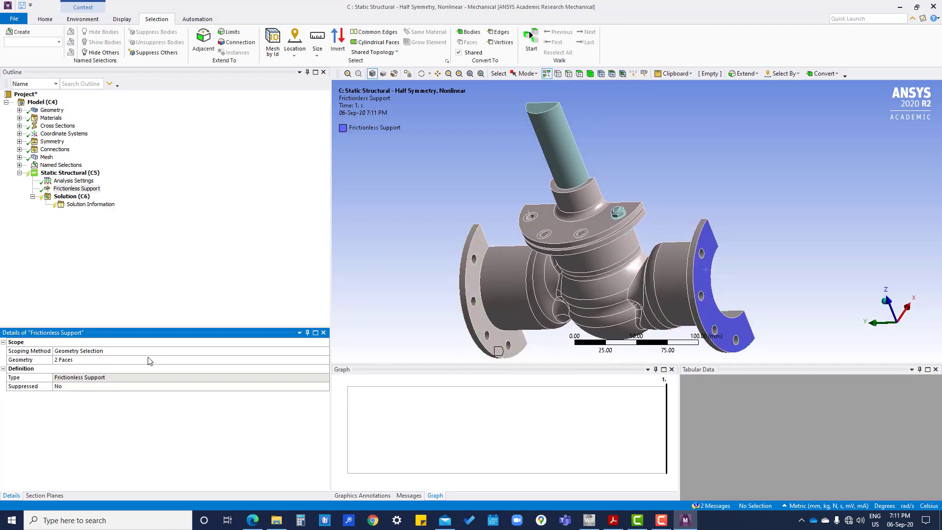
Add a second Frictionless Support on all eight same-size bolt-hole faces, picked by matching size
right_click(80, 175)
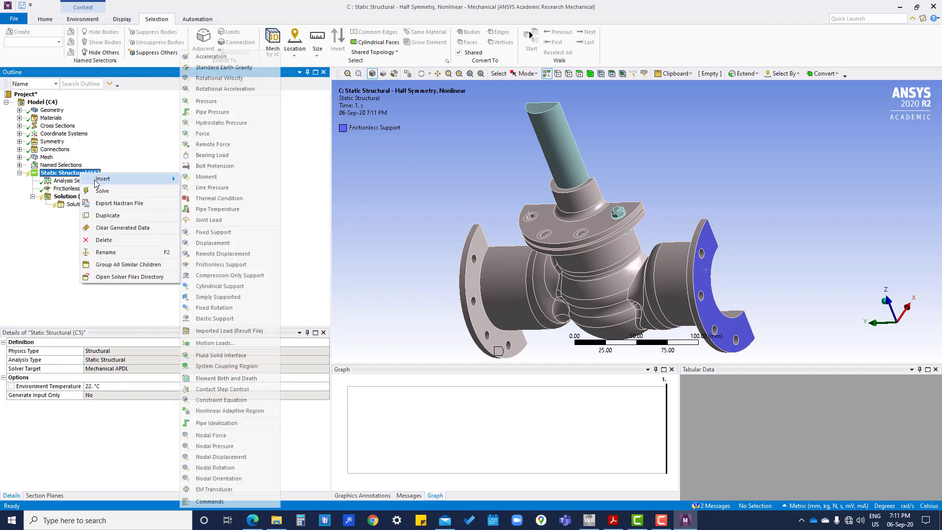
left_click(224, 265)
middle_click_drag(454, 277, 625, 238)
scroll(626, 239, "up", 5)
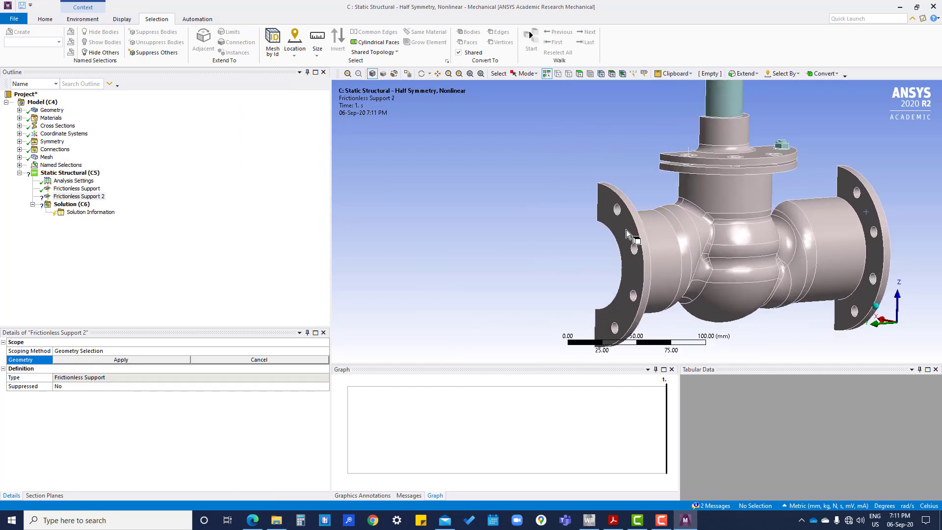
left_click(595, 199)
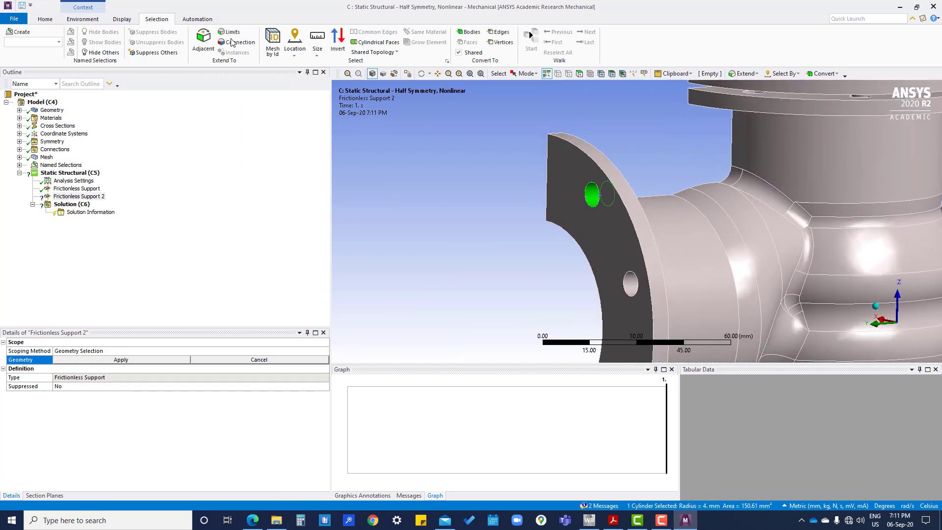
left_click(317, 58)
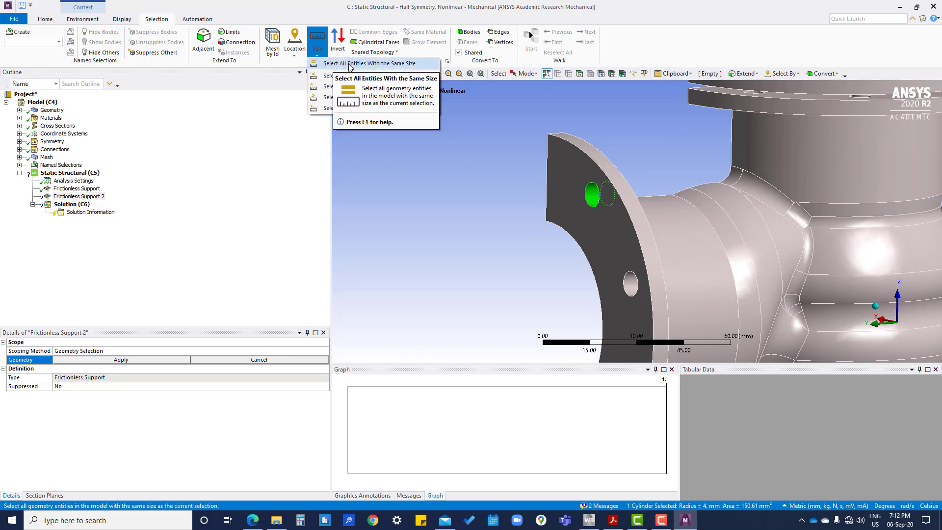
left_click(350, 67)
scroll(712, 277, "down", 5)
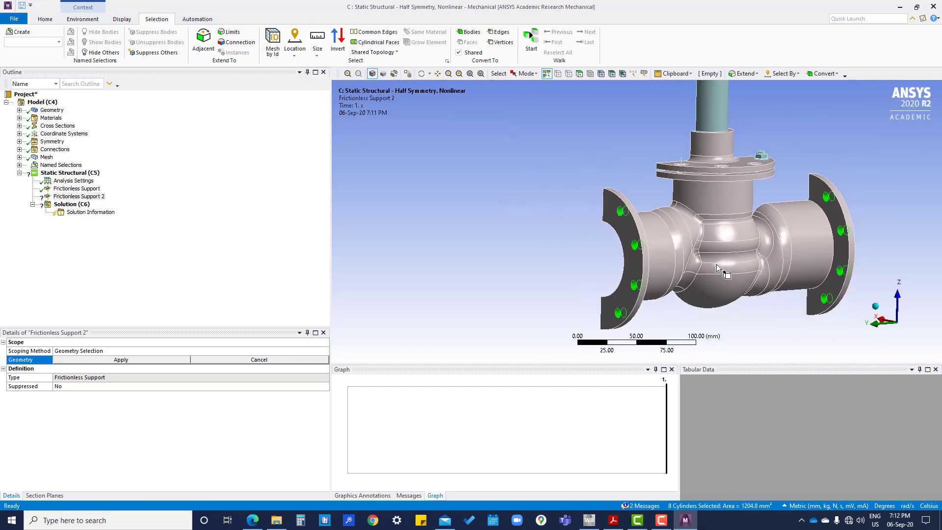
left_click(119, 360)
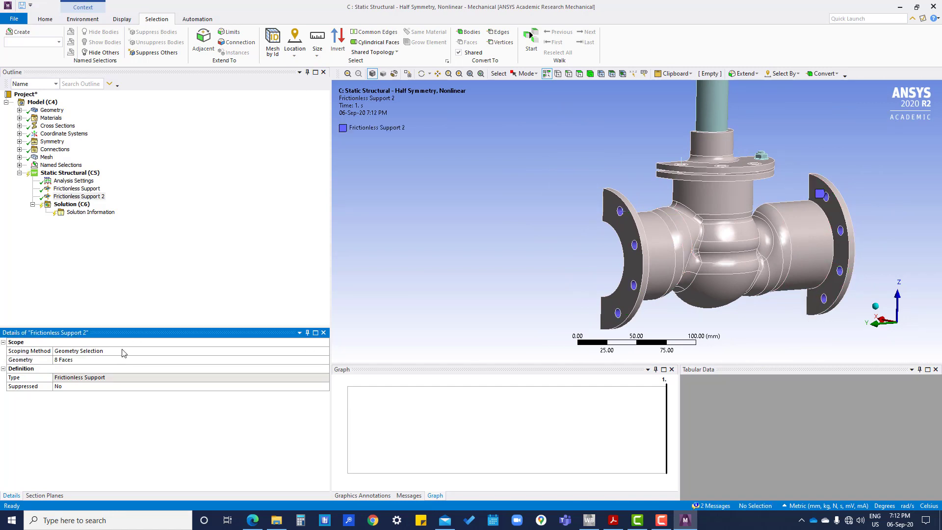
Insert a Pressure load and select both pipe inner faces, extending to the connected inner faces
left_click(73, 173)
right_click(74, 174)
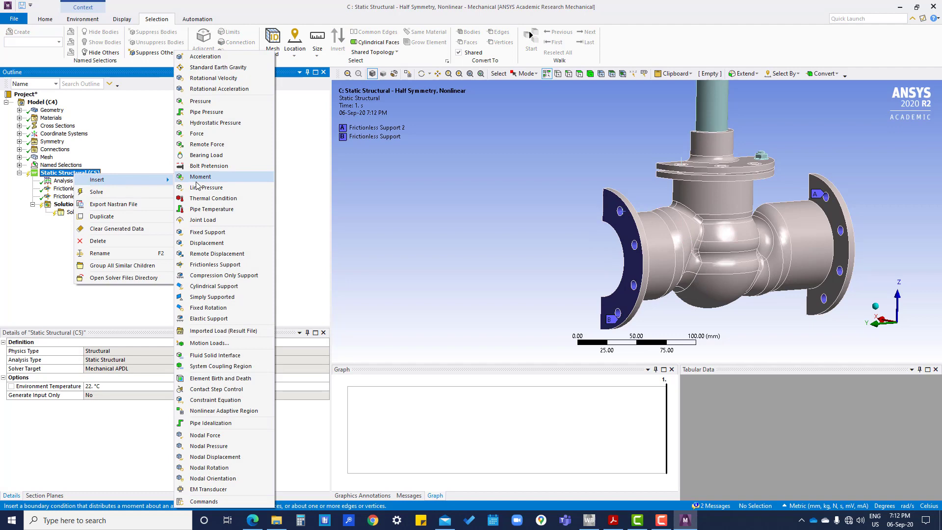
left_click(205, 101)
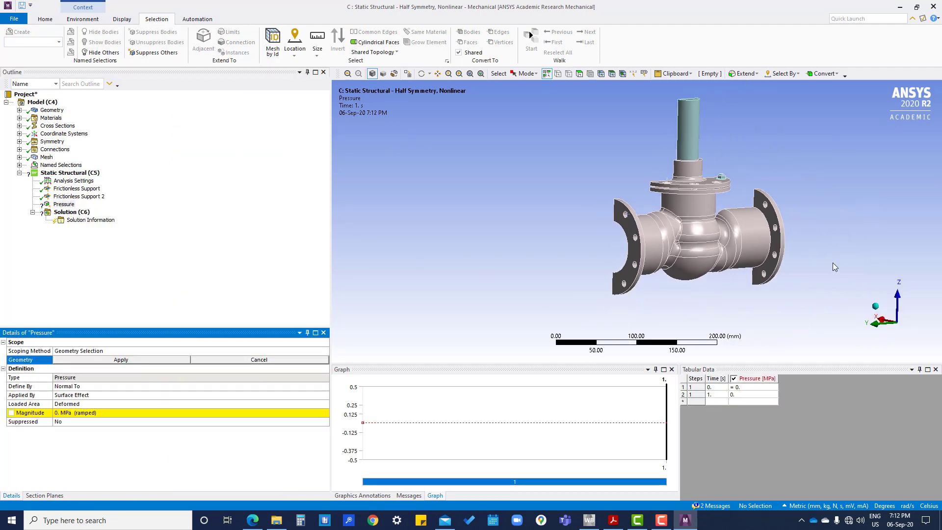
middle_click_drag(548, 294, 496, 245)
scroll(496, 244, "up", 3)
left_click(466, 290)
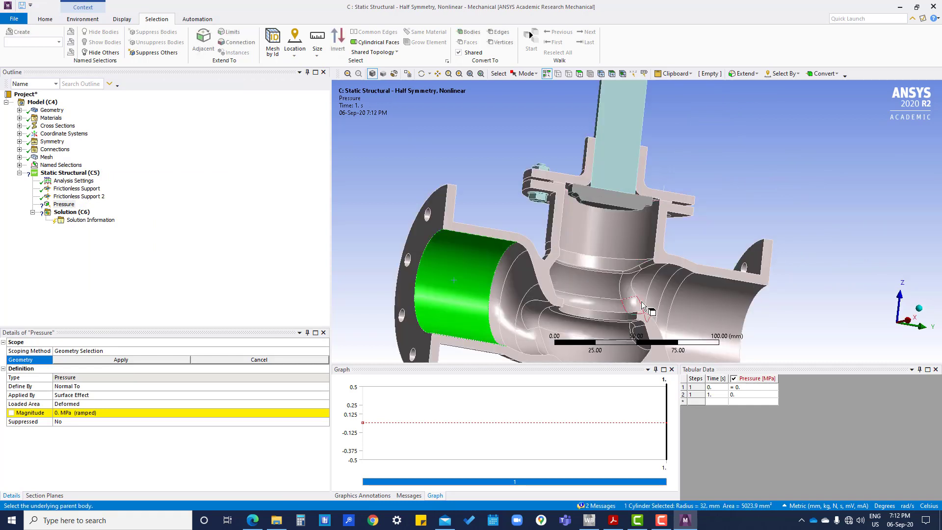
left_click(714, 304, "ctrl")
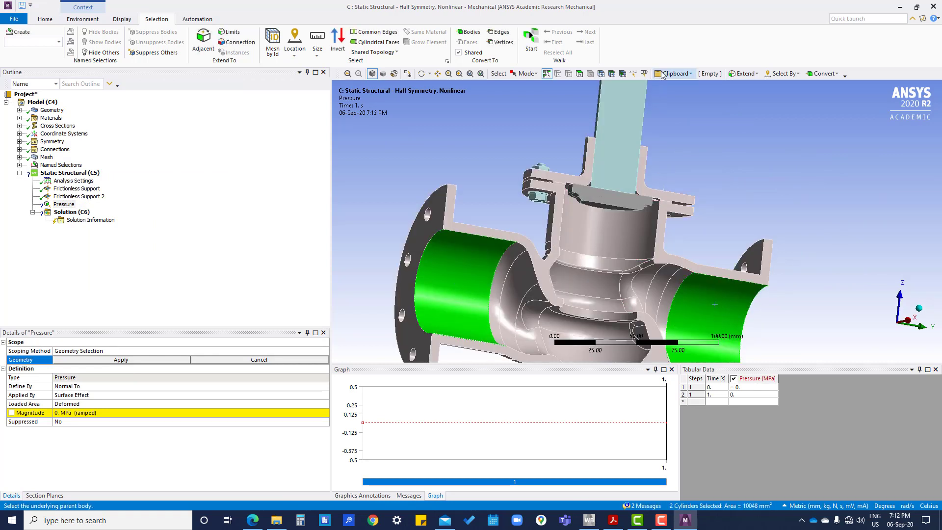
left_click(741, 81)
left_click(752, 102)
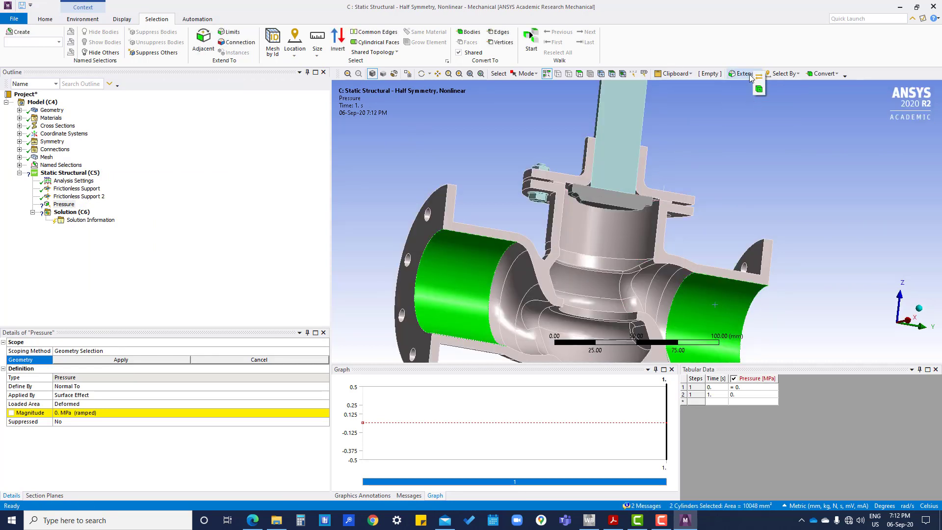
left_click(746, 76)
left_click(752, 96)
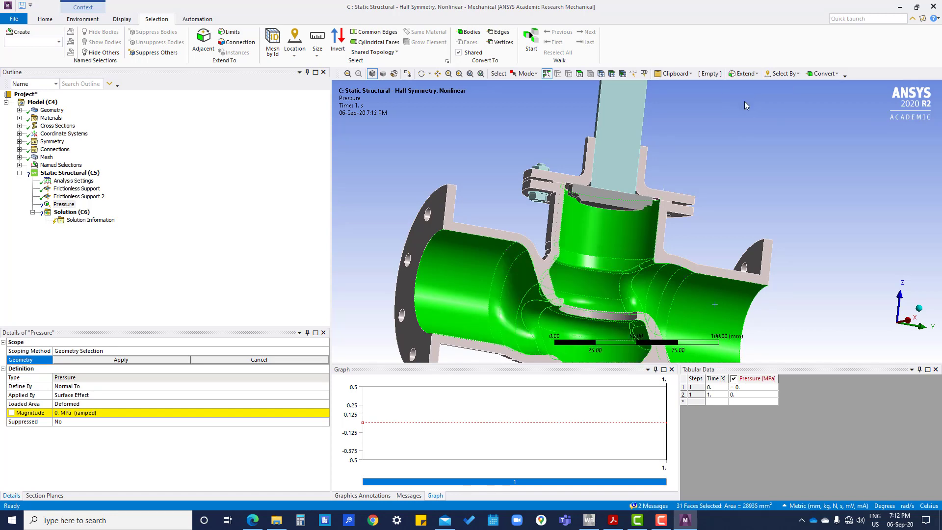
Add the missed inner, fillet and thin strip faces to the pressure selection
left_click(593, 276, "ctrl")
middle_click_drag(596, 250, 568, 212)
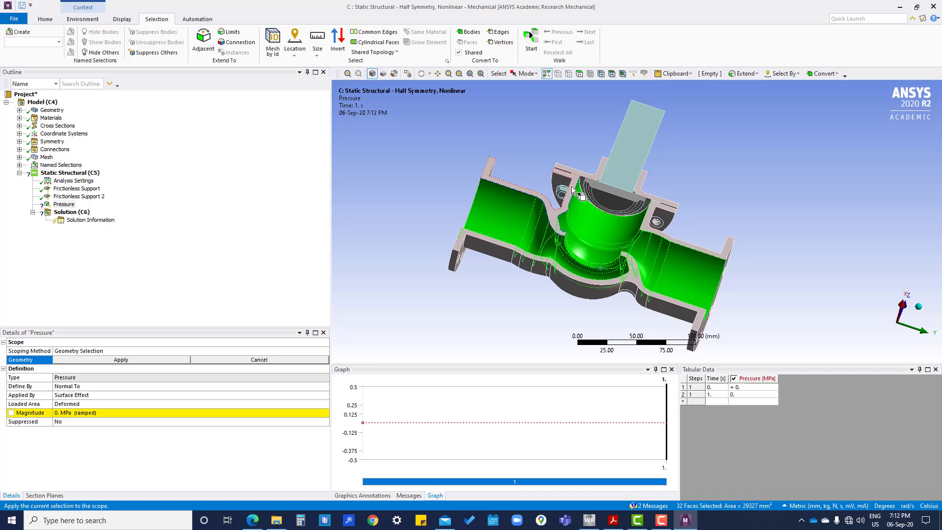
scroll(567, 212, "up", 5)
scroll(506, 220, "up", 3)
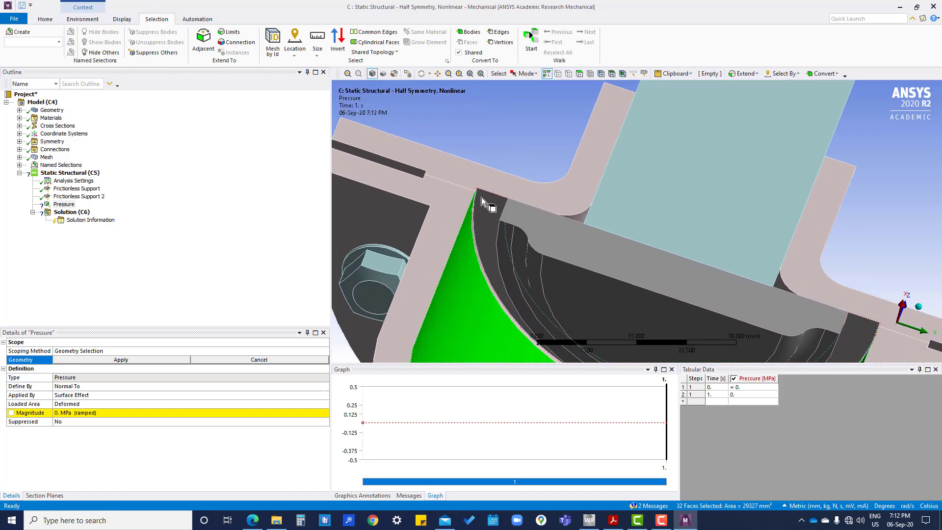
left_click(481, 199, "ctrl")
left_click(510, 264, "ctrl")
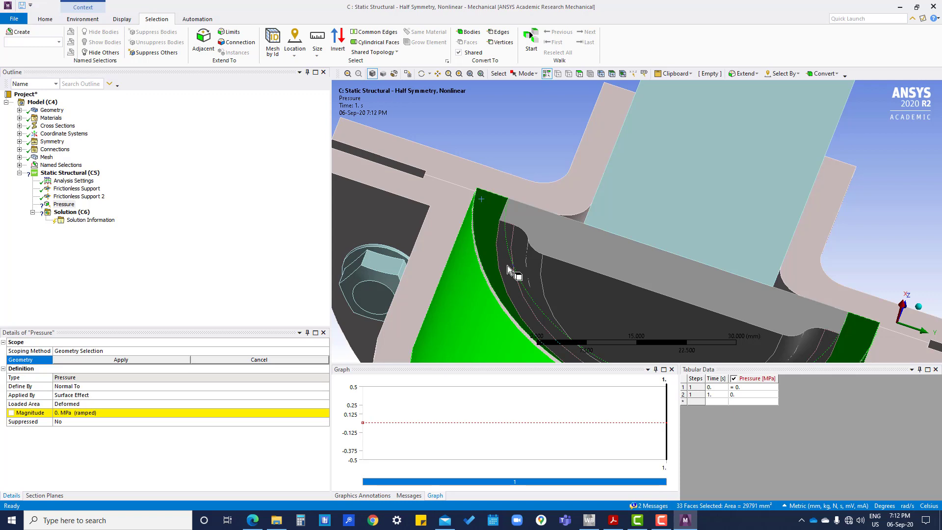
left_click(519, 239, "ctrl")
left_click(542, 266, "ctrl")
left_click(549, 272, "ctrl")
scroll(486, 265, "up", 4)
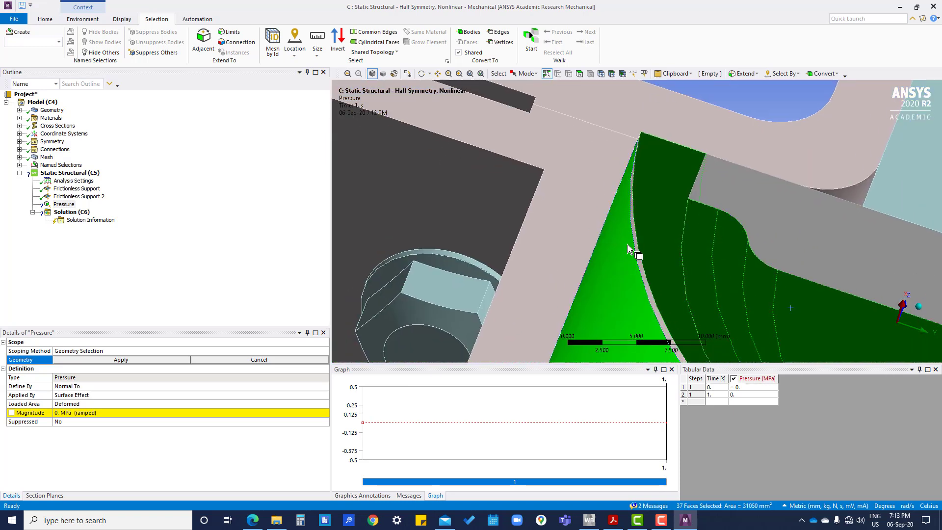
left_click(632, 236, "ctrl")
scroll(699, 301, "up", 2)
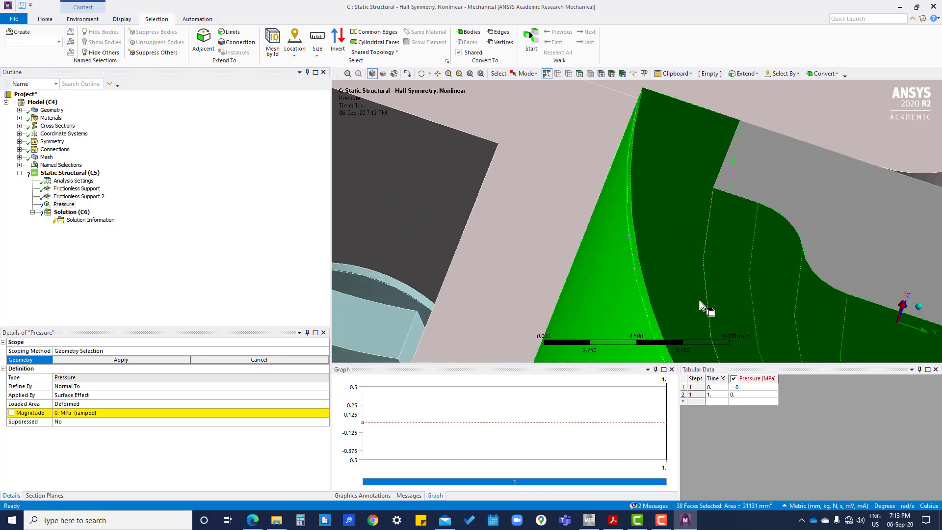
scroll(700, 301, "down", 10)
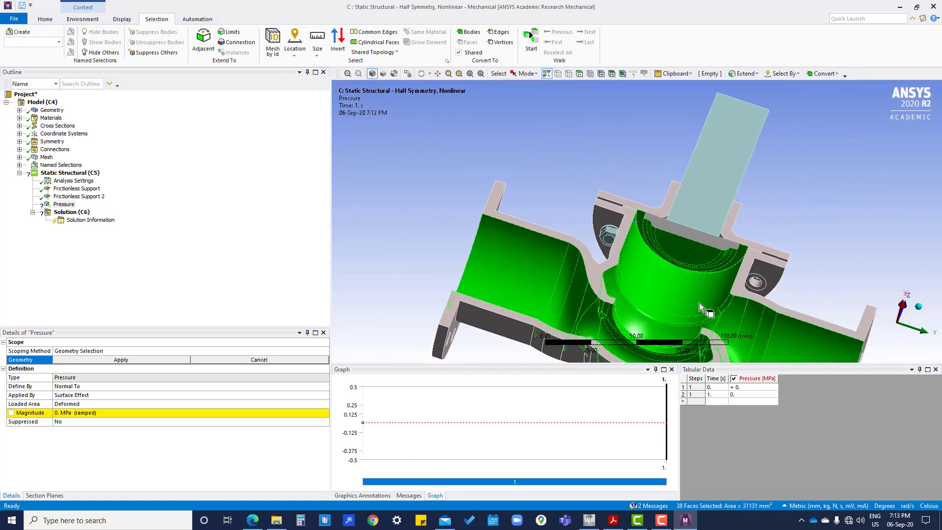
middle_click_drag(668, 230, 675, 140)
Apply the 38 selected inner faces to the pressure and set its magnitude to 7 MPa
left_click(140, 362)
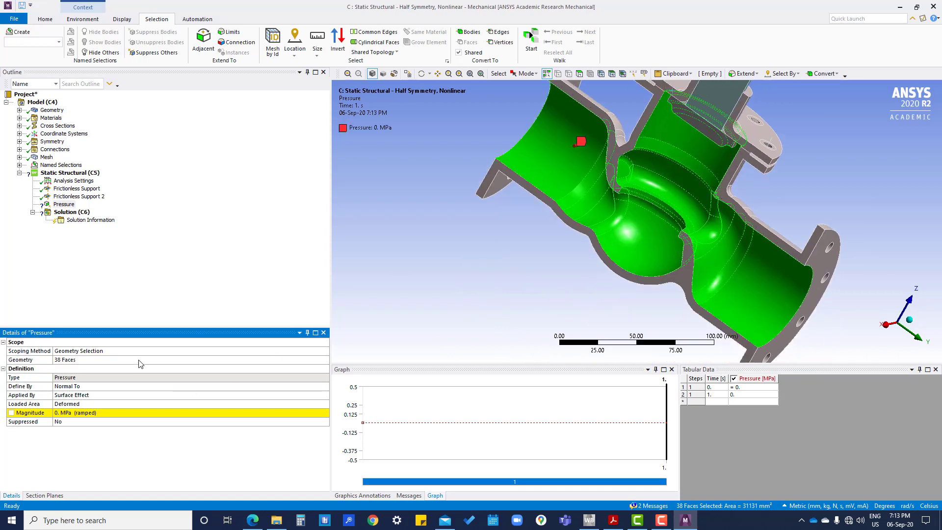
left_click(101, 412)
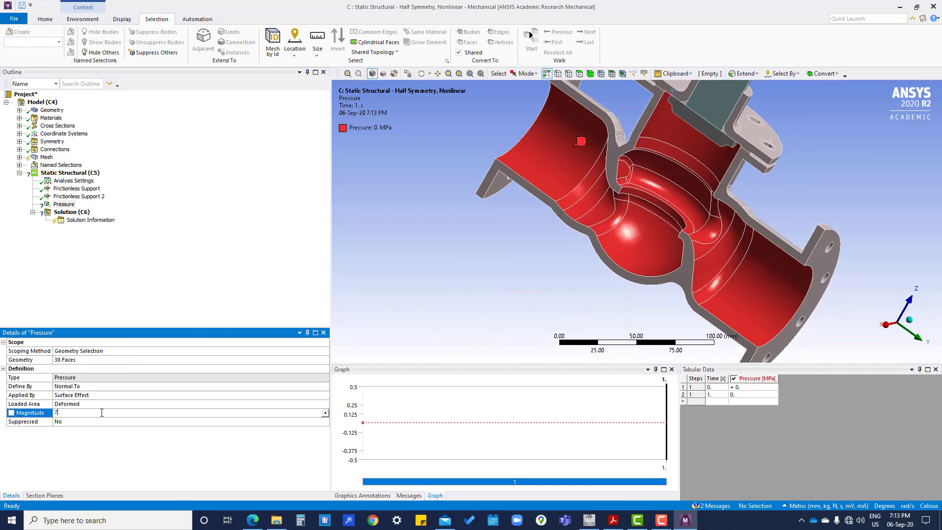
key("Return")
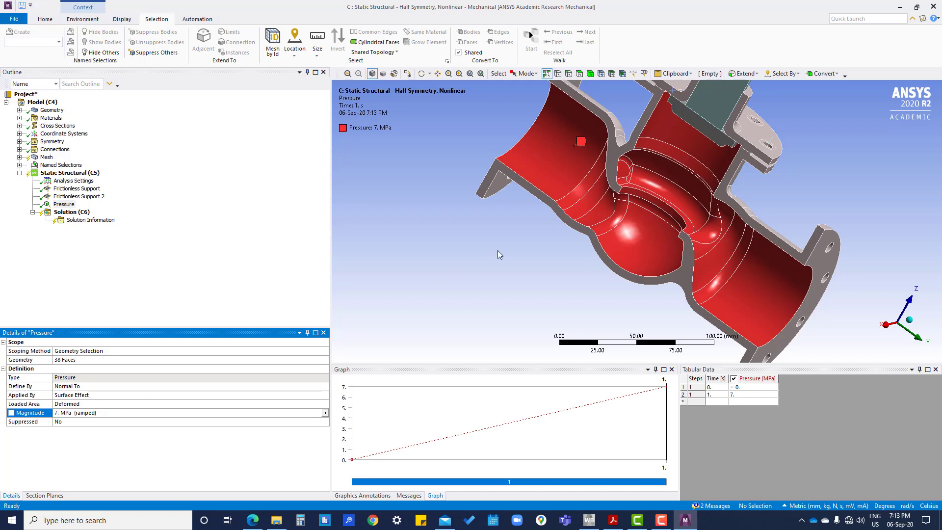
scroll(584, 291, "up", 2)
scroll(584, 291, "down", 4)
middle_click_drag(669, 171, 649, 261)
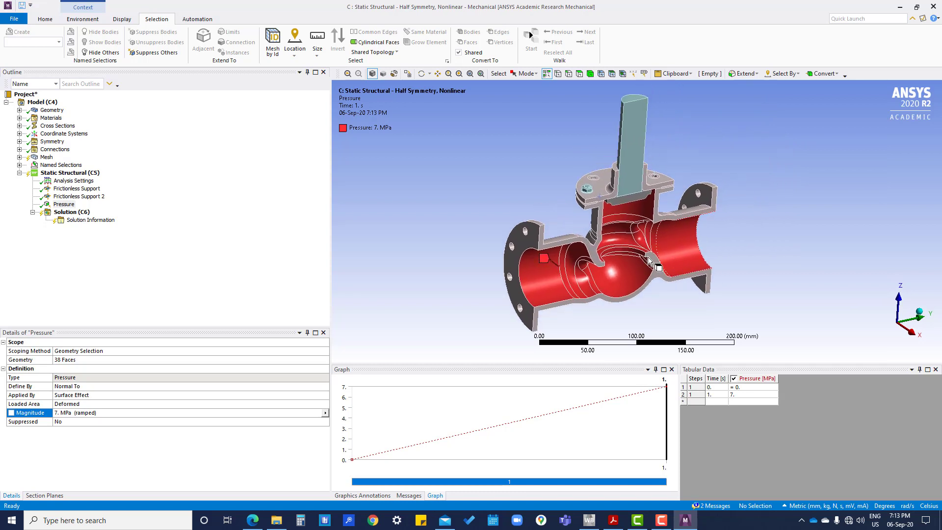
Insert a Bolt Pretension and apply it to the bonnet bolt's shank face
left_click(74, 175)
right_click(75, 176)
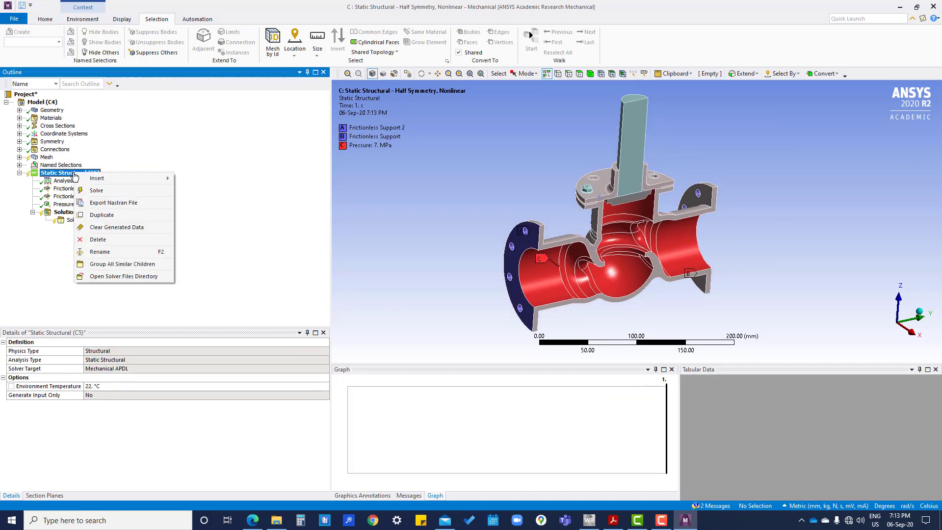
mouse_move(147, 178)
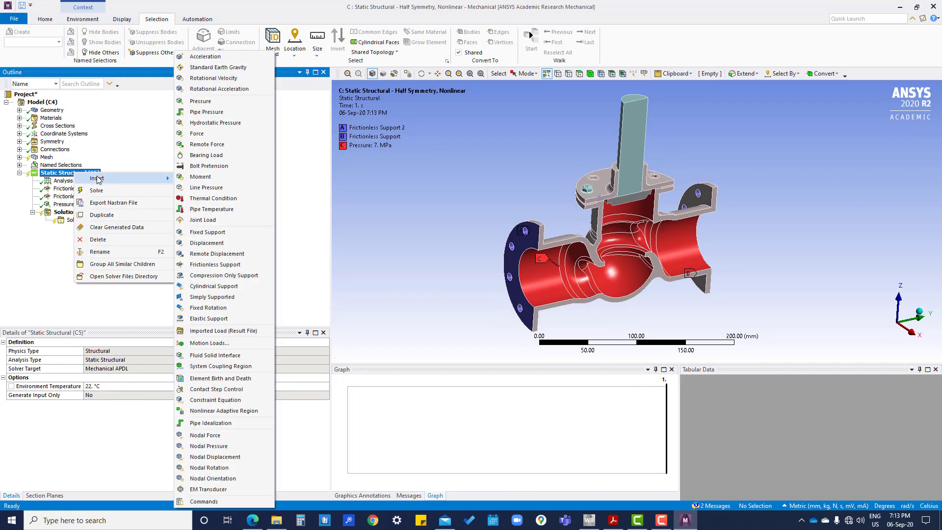
left_click(215, 166)
left_click(74, 213)
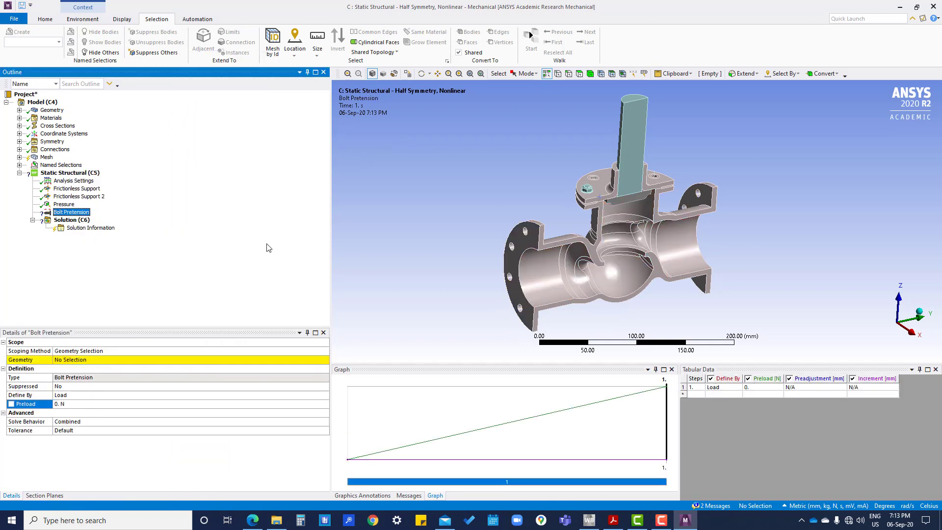
scroll(537, 154, "up", 3)
scroll(537, 154, "up", 2)
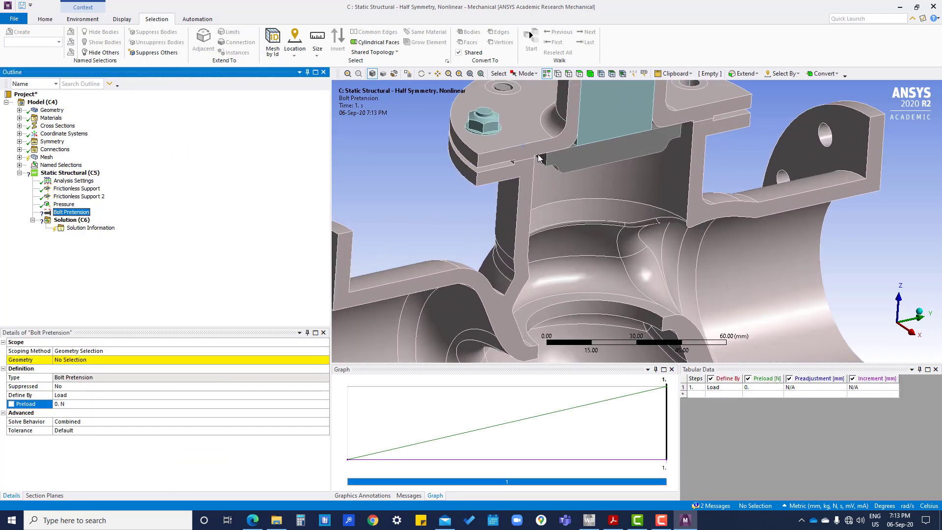
middle_click_drag(537, 154, 546, 177)
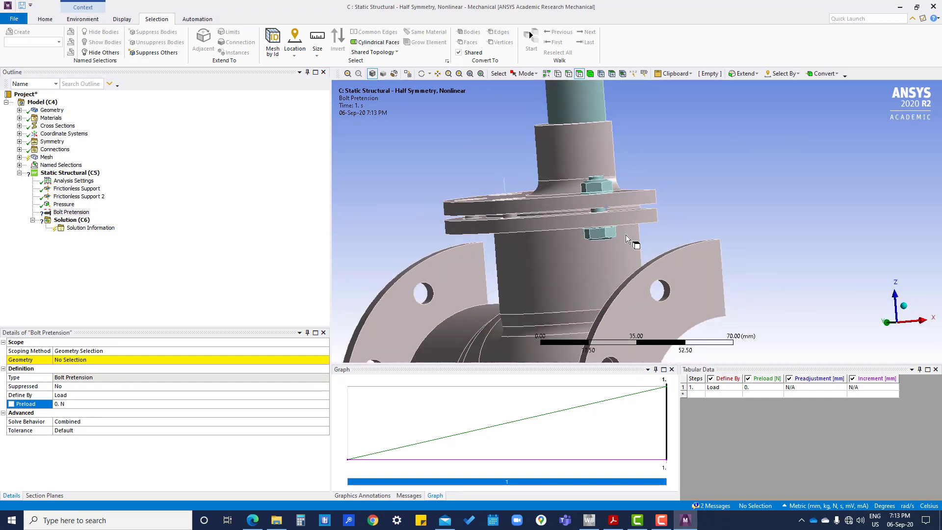
scroll(626, 235, "up", 5)
left_click(541, 191)
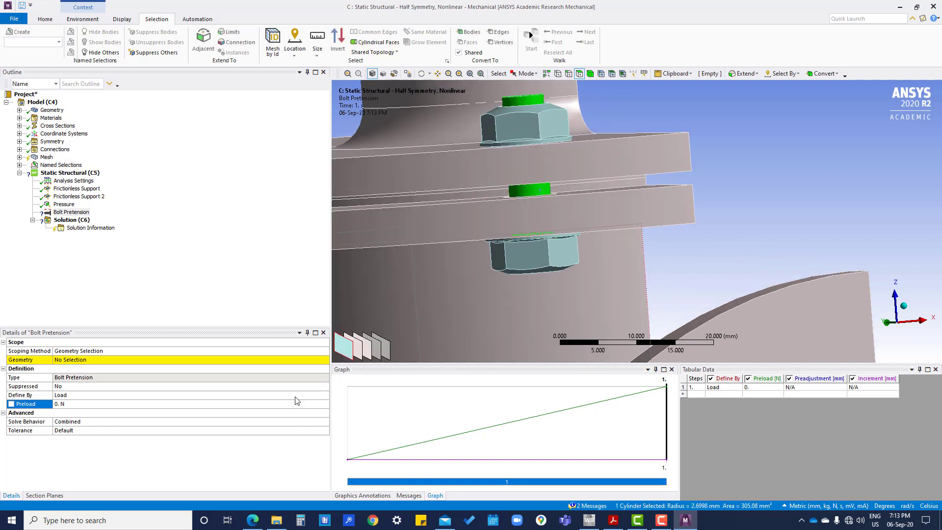
left_click(101, 363)
left_click(112, 363)
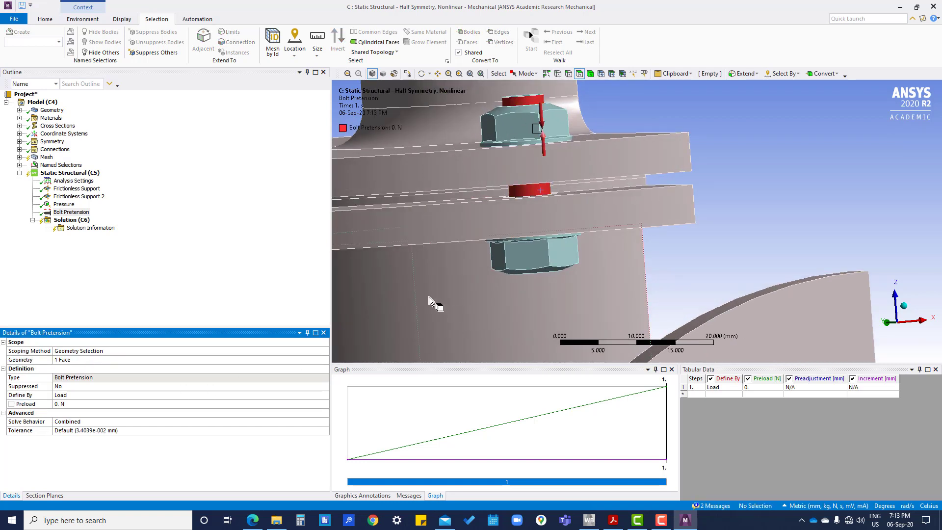
middle_click_drag(428, 297, 695, 216, "ctrl")
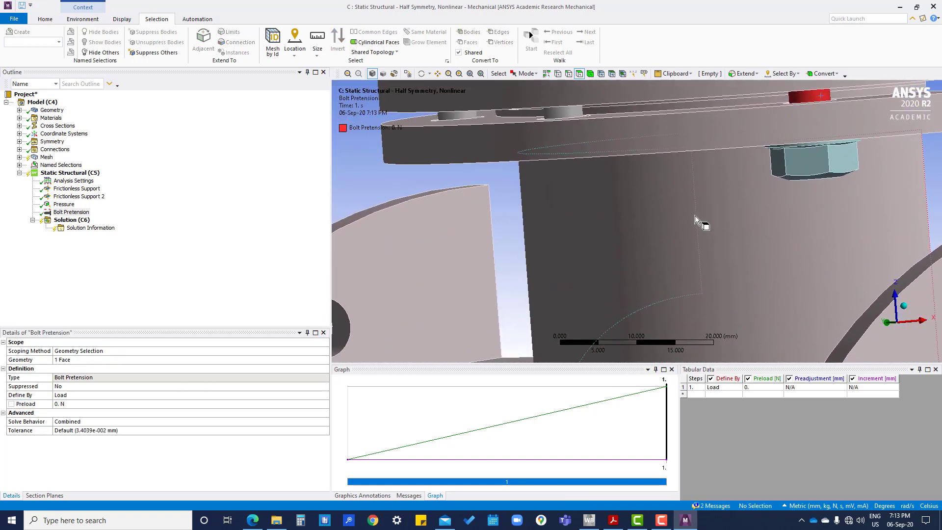
Set the bolt pretension preload to 10280 N
left_click(74, 403)
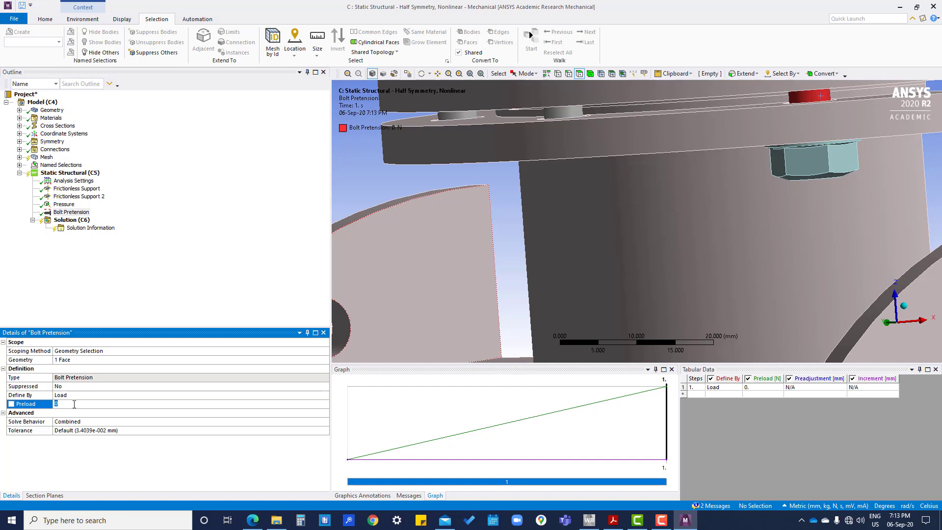
type("280")
key("Return")
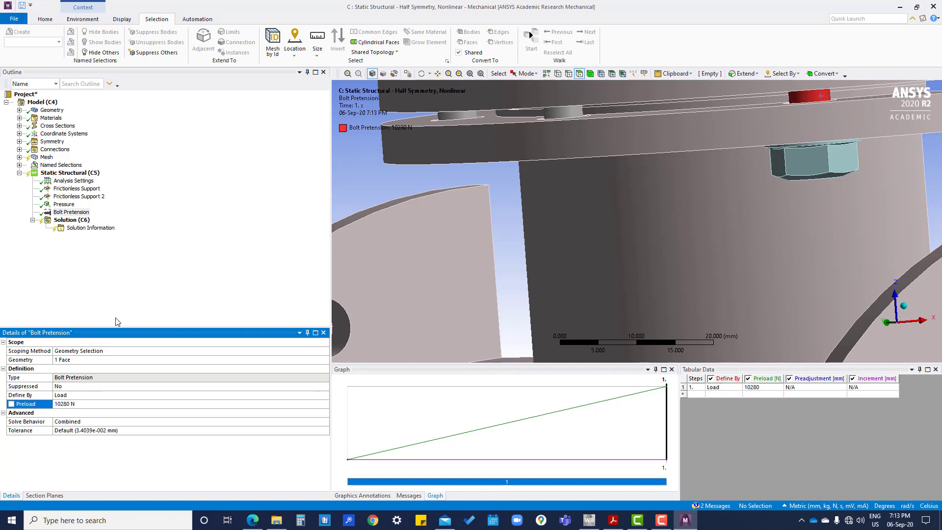
left_click(187, 267)
scroll(770, 236, "down", 3)
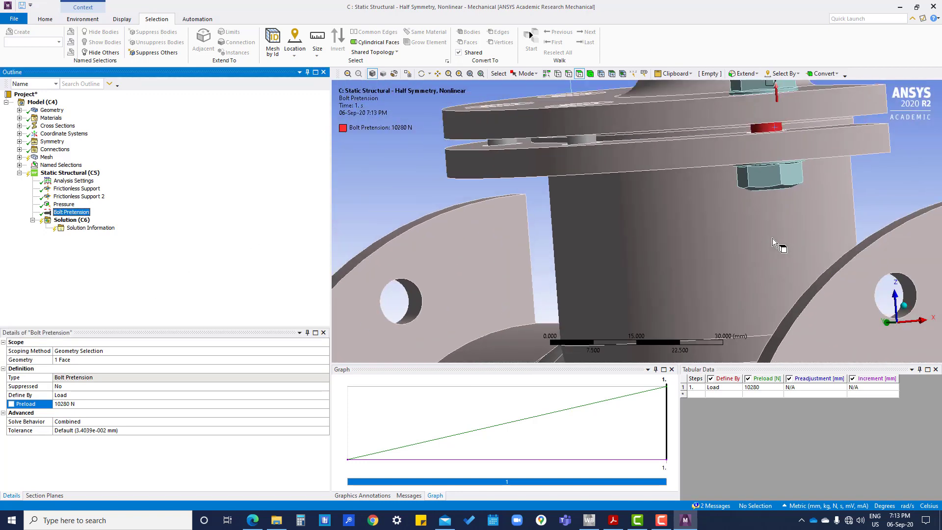
scroll(772, 237, "down", 3)
middle_click_drag(772, 237, 719, 185)
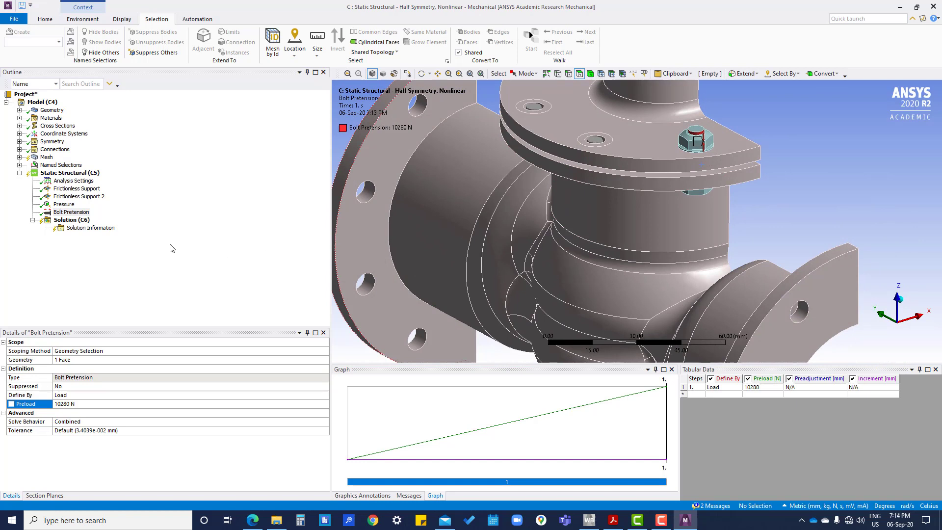
Set the analysis Number Of Steps to 3
left_click(67, 184)
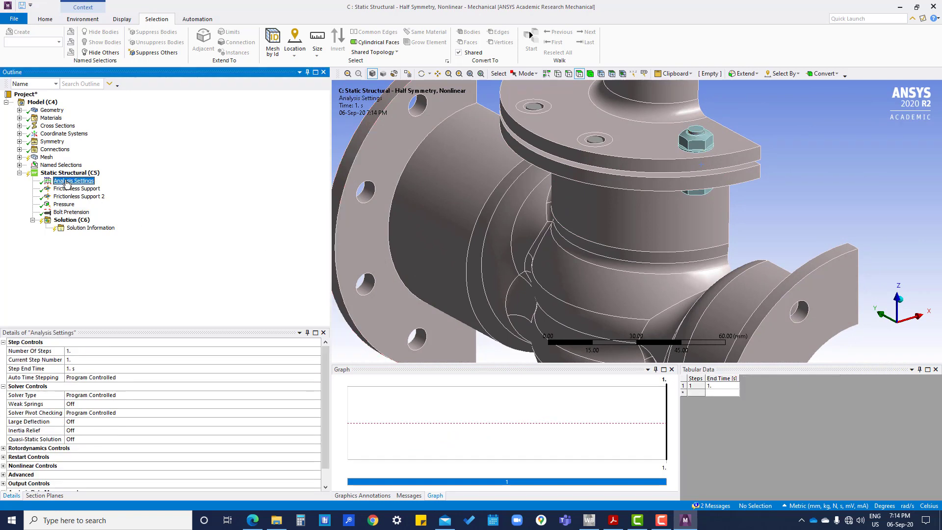
left_click(77, 349)
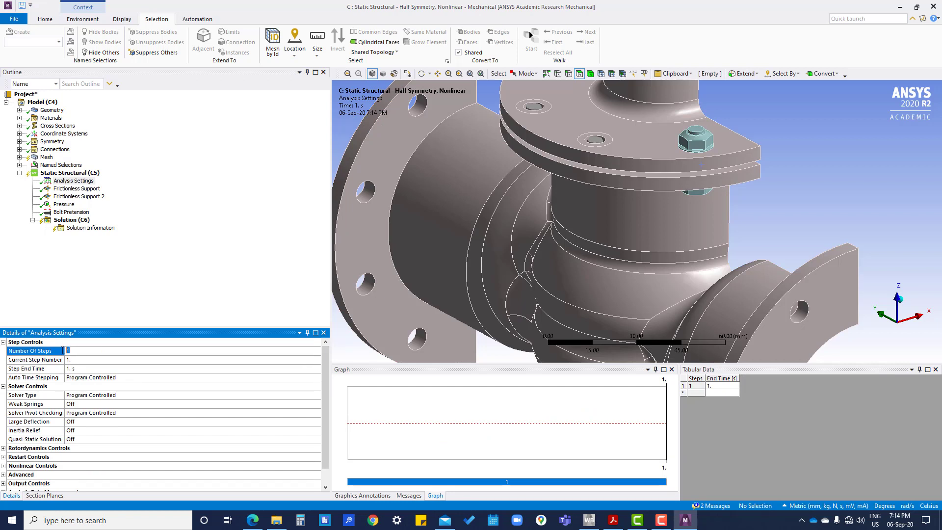
type("3")
key("Return")
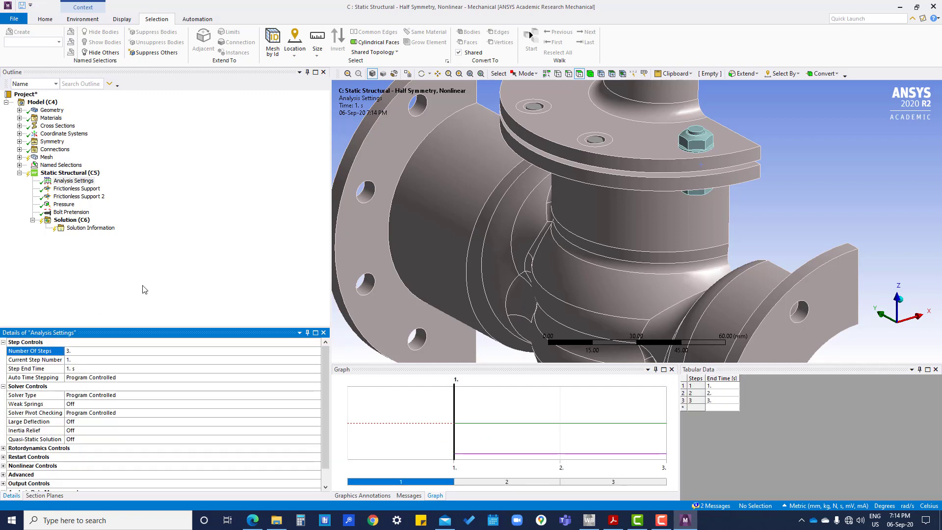
left_click(71, 212)
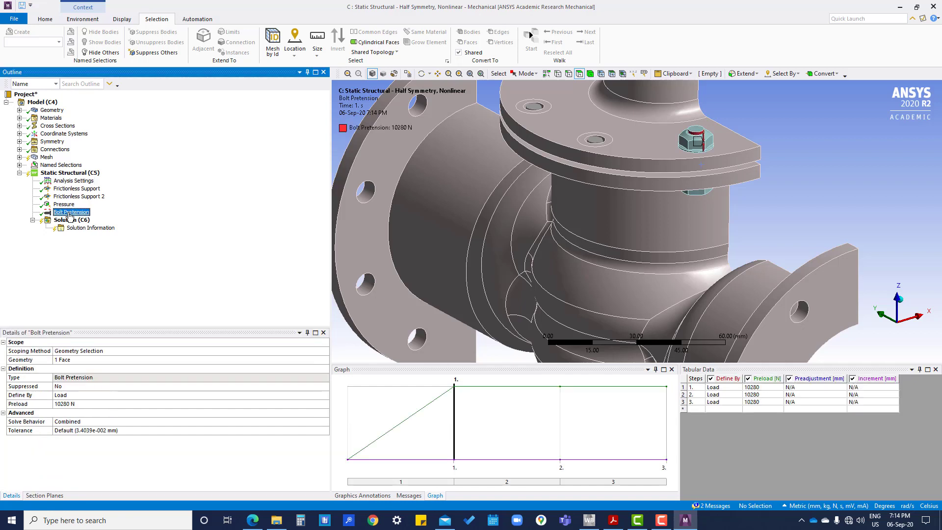
Enter pressure tabular values 0, 0, 0 and 7 MPa across the three steps
left_click(64, 205)
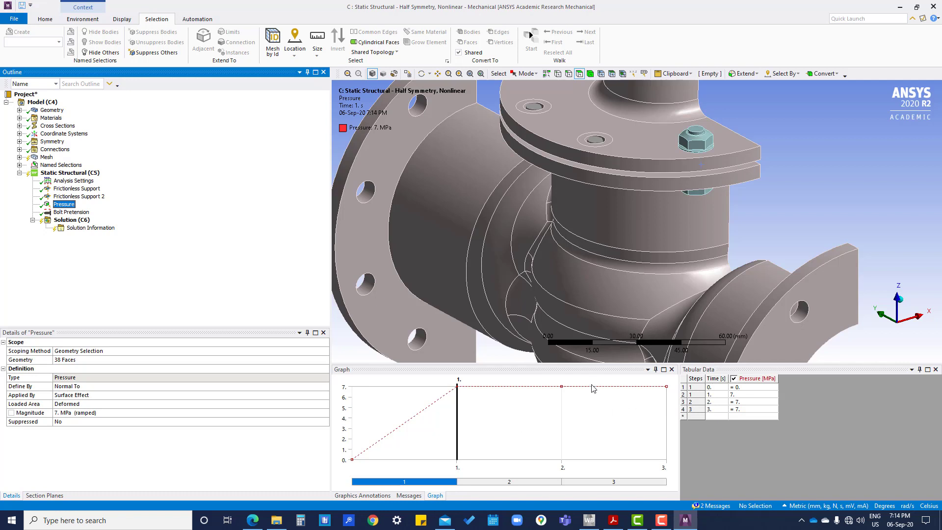
left_click(716, 394)
left_click(739, 395)
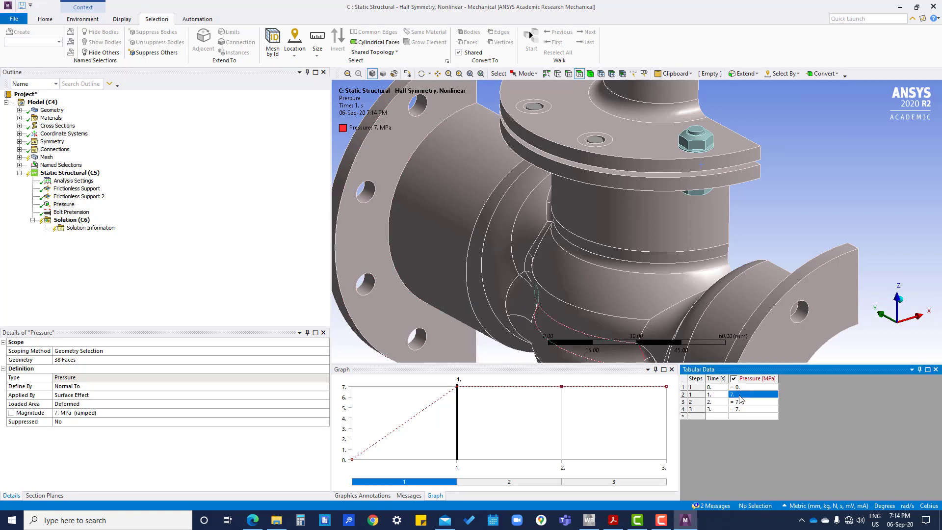
left_click(739, 386)
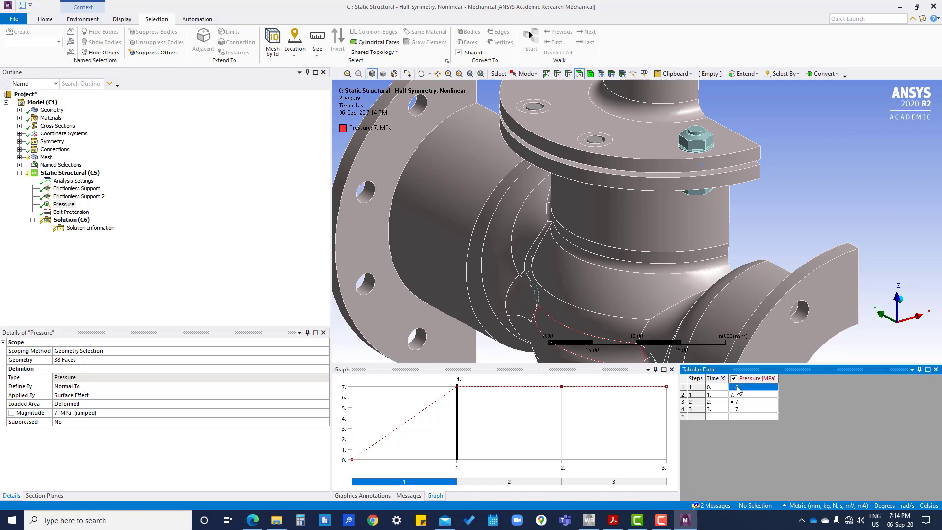
type("0")
left_click(739, 396)
type("0")
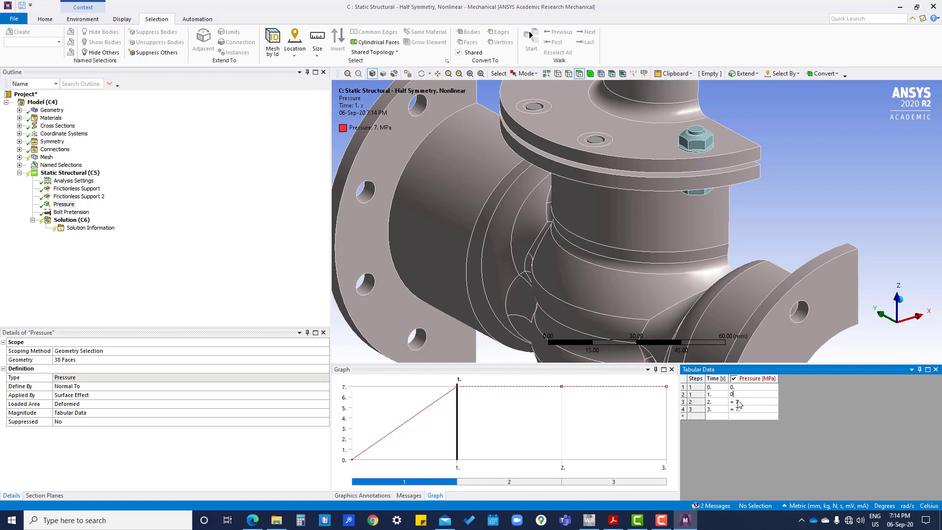
left_click(739, 401)
type("0")
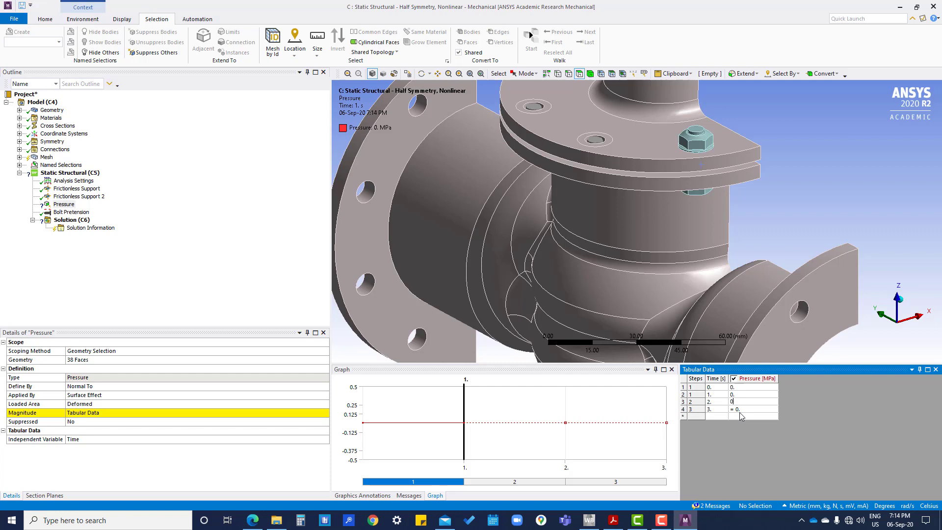
left_click(739, 409)
type("7")
key("Return")
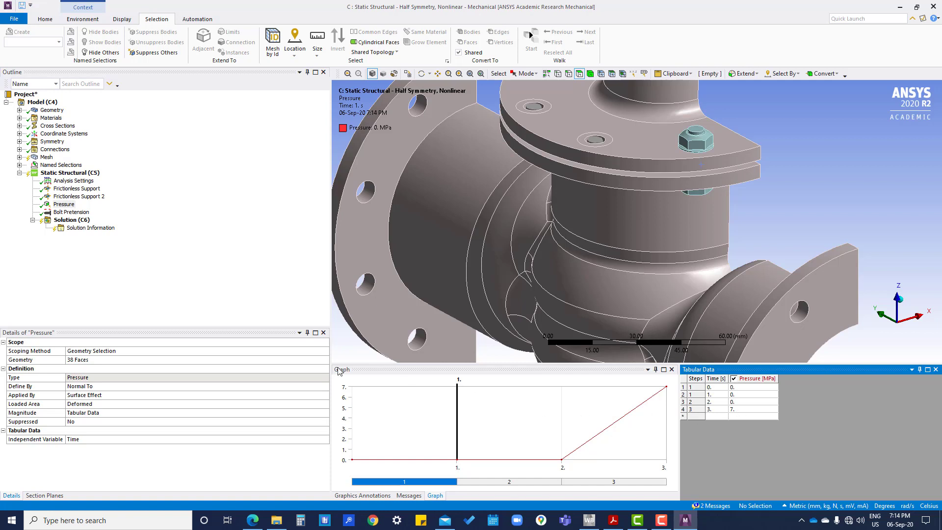
Change the Bolt Pretension's Define By to Lock for steps 2 and 3, keeping step 1 as load
left_click(72, 213)
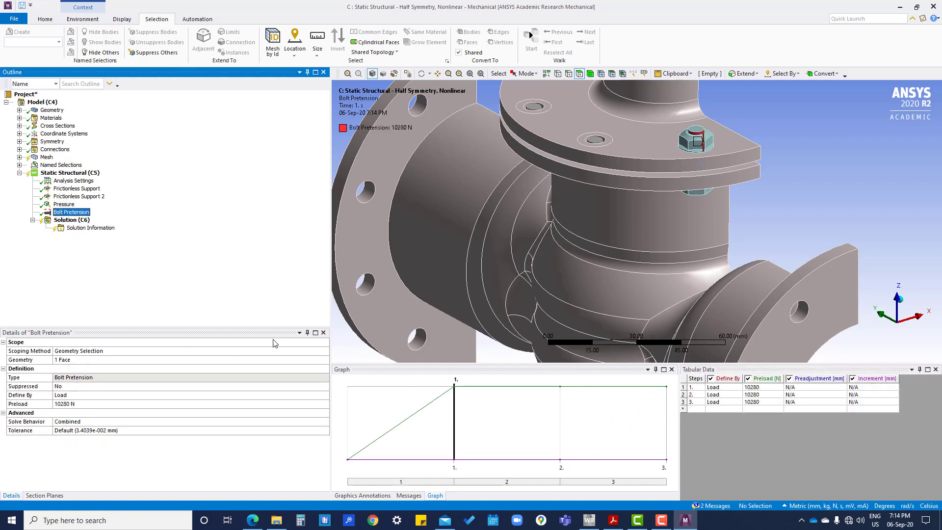
left_click(724, 388)
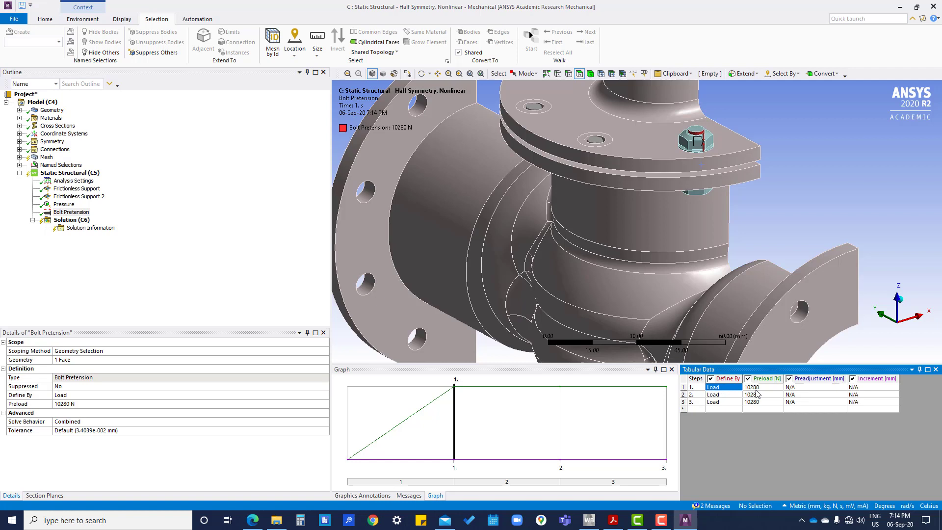
left_click(730, 395)
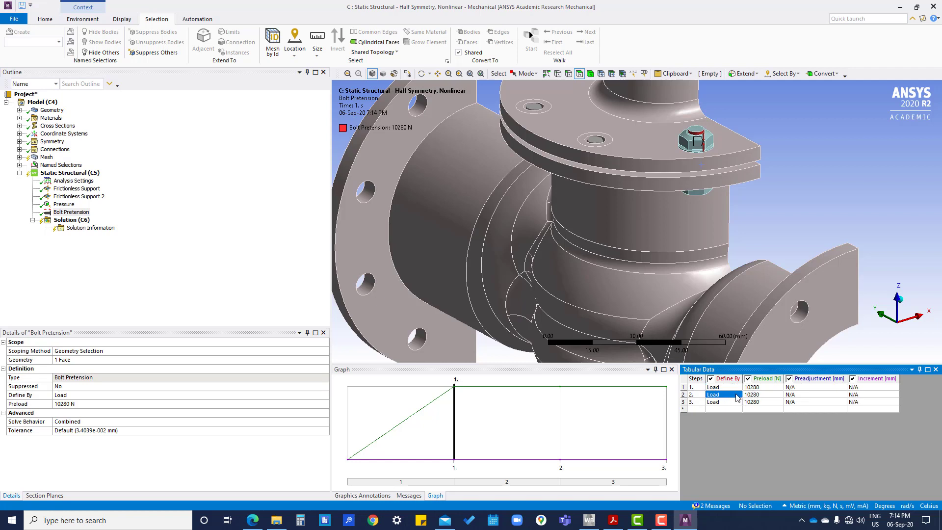
left_click(737, 396)
left_click(739, 395)
left_click(717, 418)
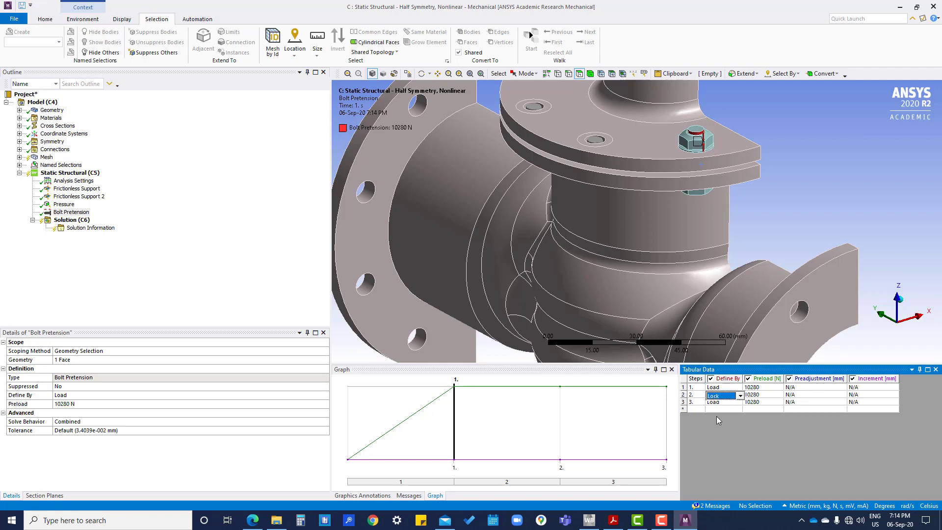
left_click(714, 402)
left_click(721, 403)
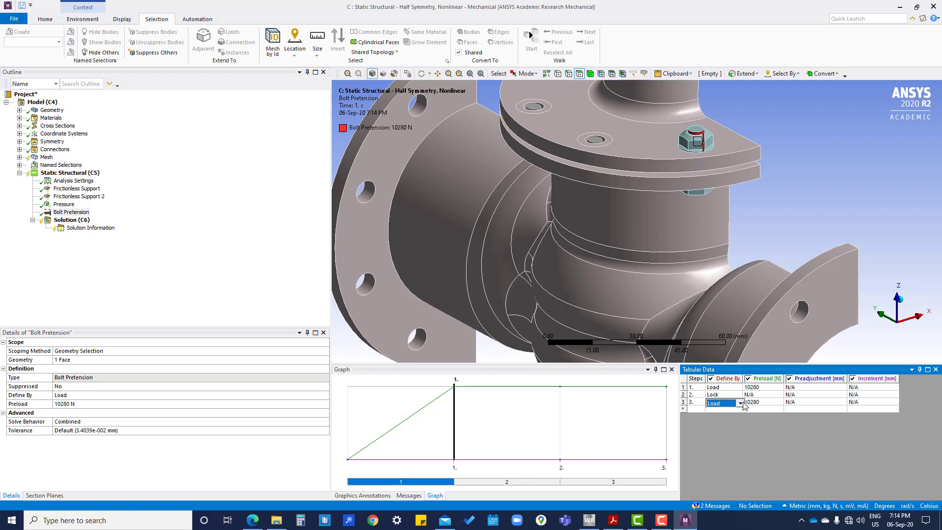
left_click(740, 403)
left_click(723, 425)
left_click(762, 407)
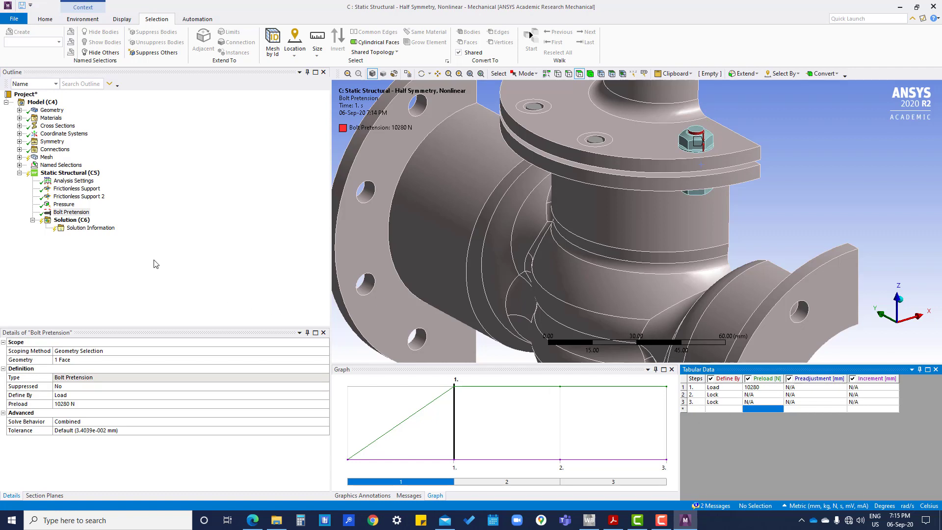
Review the Analysis Settings with Output Controls expanded, then the Bolt Pretension load
left_click(73, 181)
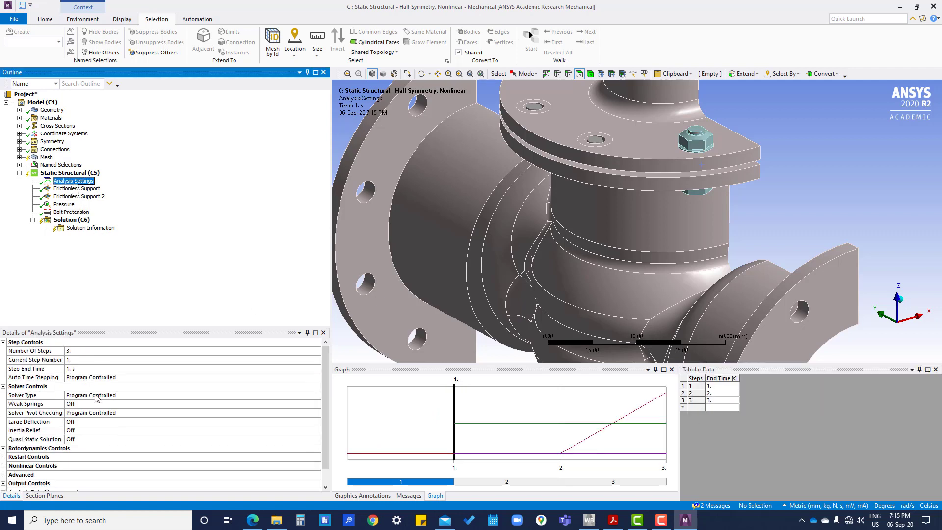
scroll(106, 420, "down", 1)
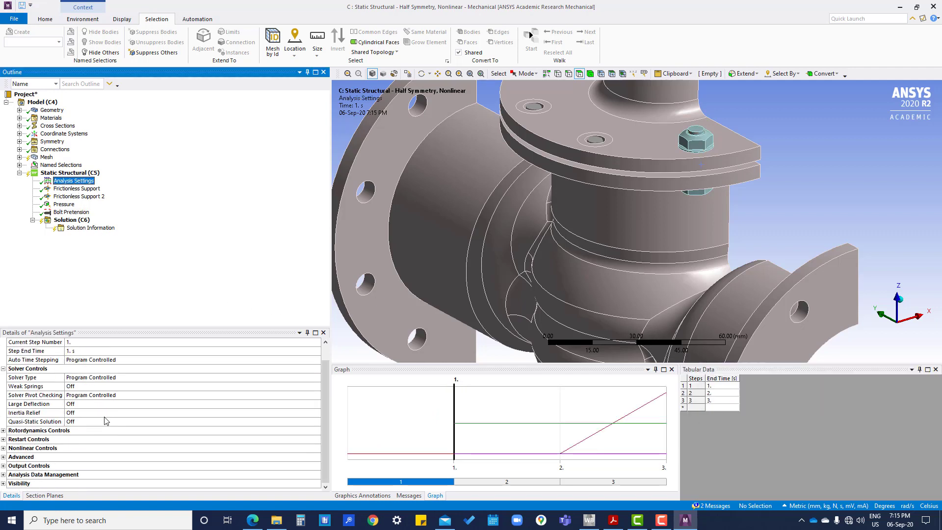
left_click(4, 466)
scroll(192, 438, "down", 5)
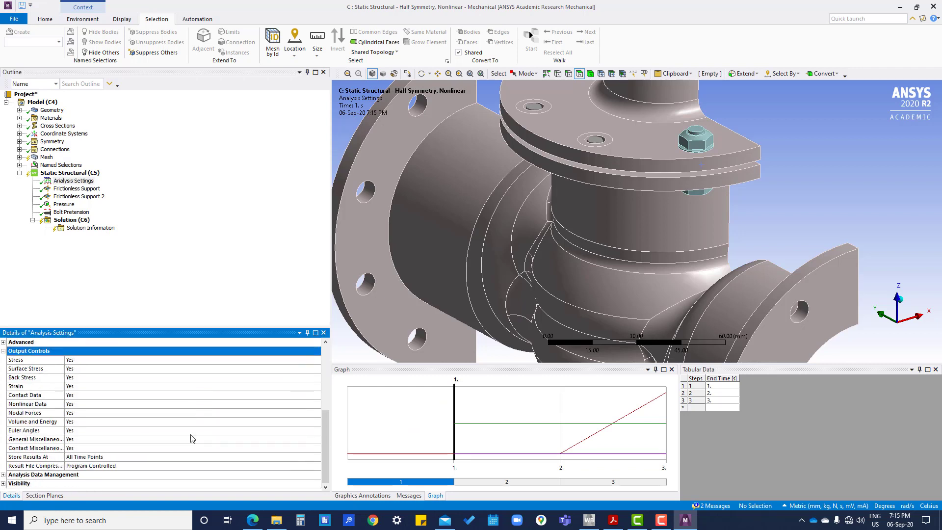
scroll(193, 438, "up", 5)
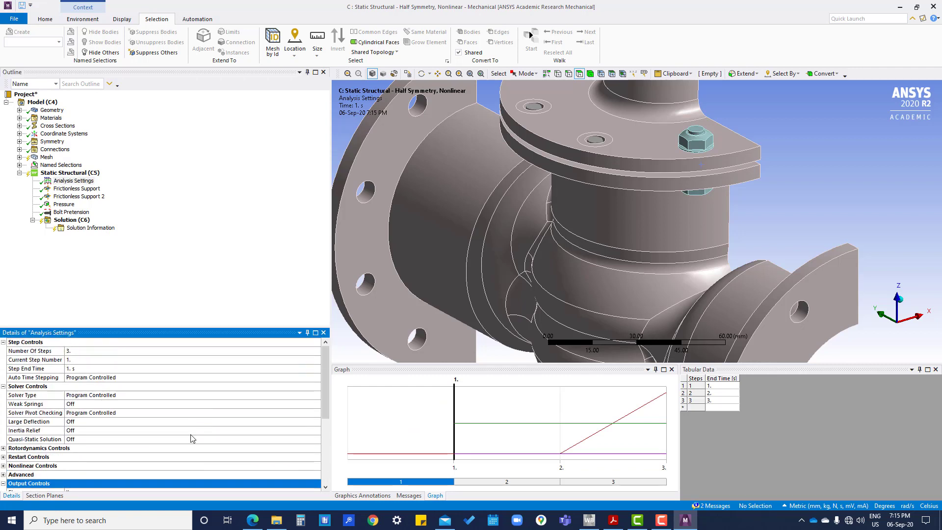
left_click(126, 274)
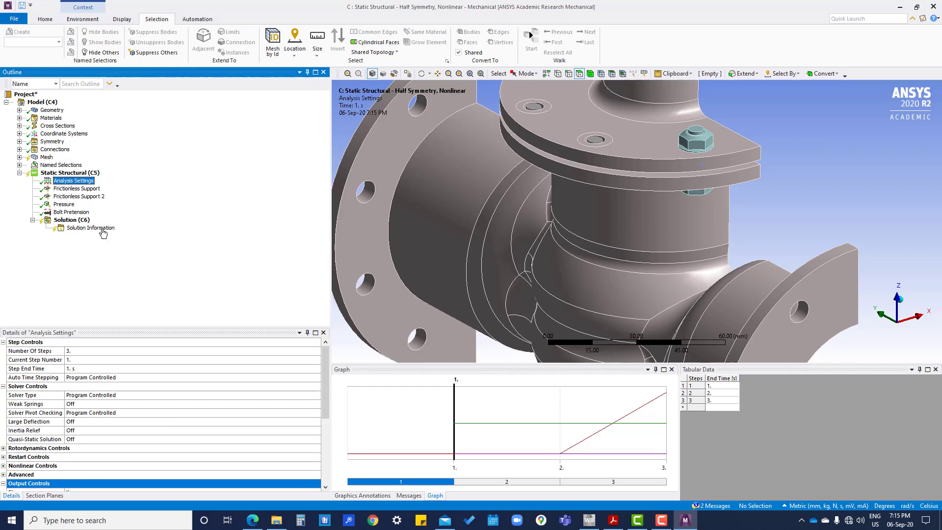
left_click(78, 212)
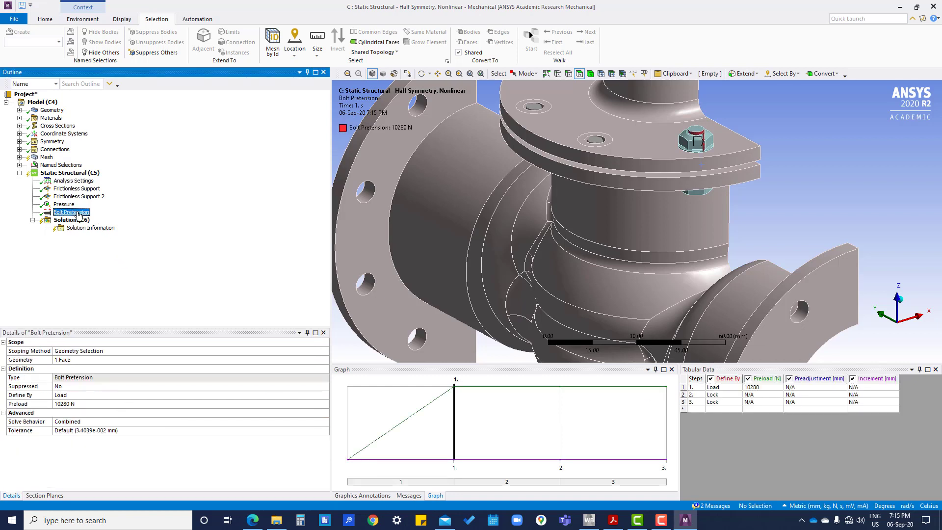
Display all Static Structural loads and supports on the whole valve model
left_click(72, 174)
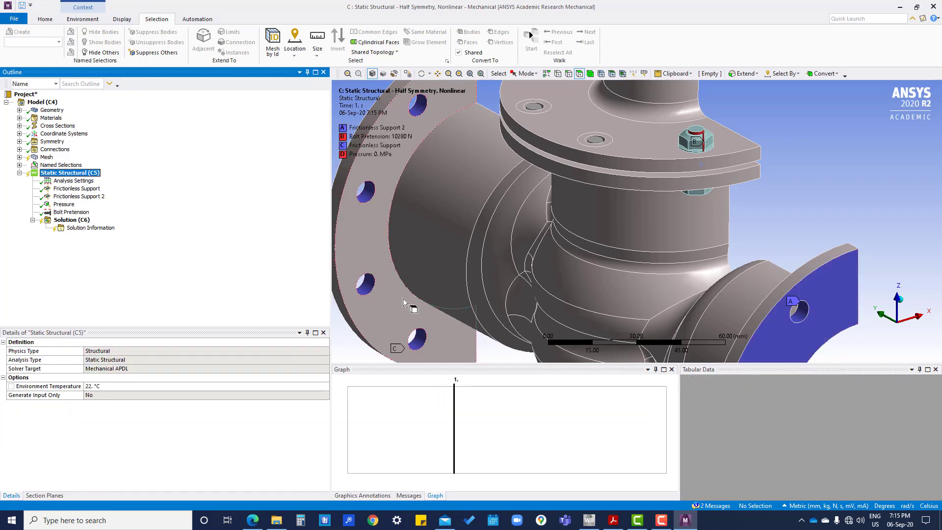
scroll(523, 236, "up", 1)
scroll(523, 235, "down", 3)
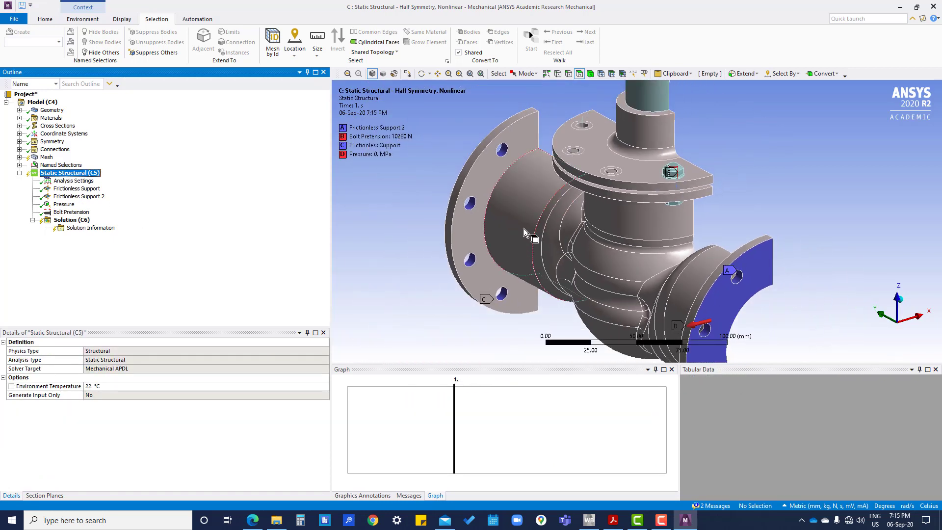
middle_click_drag(630, 219, 561, 241, "ctrl")
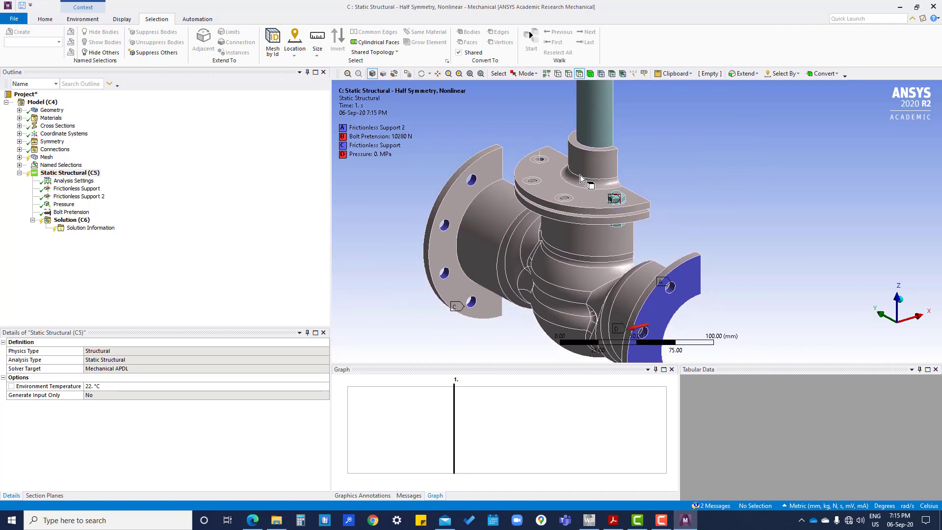
scroll(577, 194, "up", 2)
Insert Bolt Pretension 2 and scope it to a bolt edge on the bonnet flange
left_click(78, 174)
right_click(78, 174)
mouse_move(162, 187)
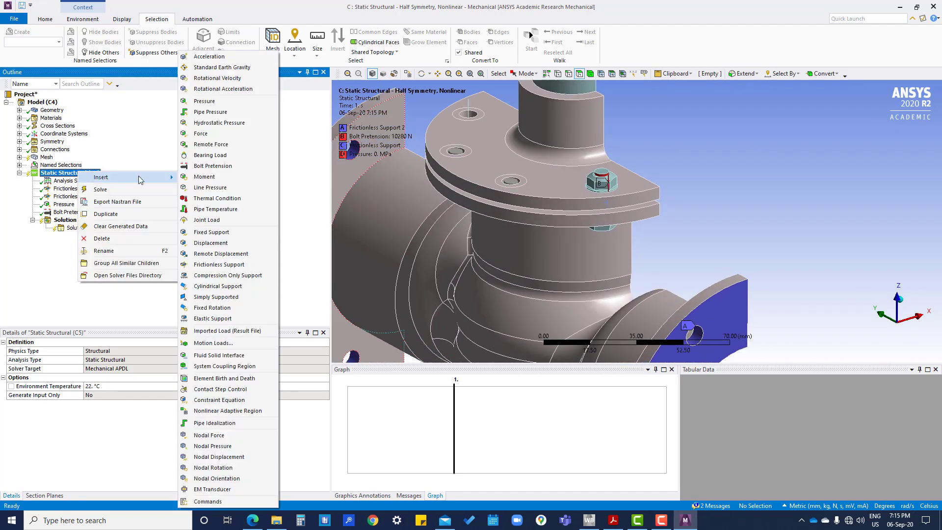
left_click(314, 142)
middle_click_drag(340, 173, 375, 231, "ctrl")
left_click(187, 358)
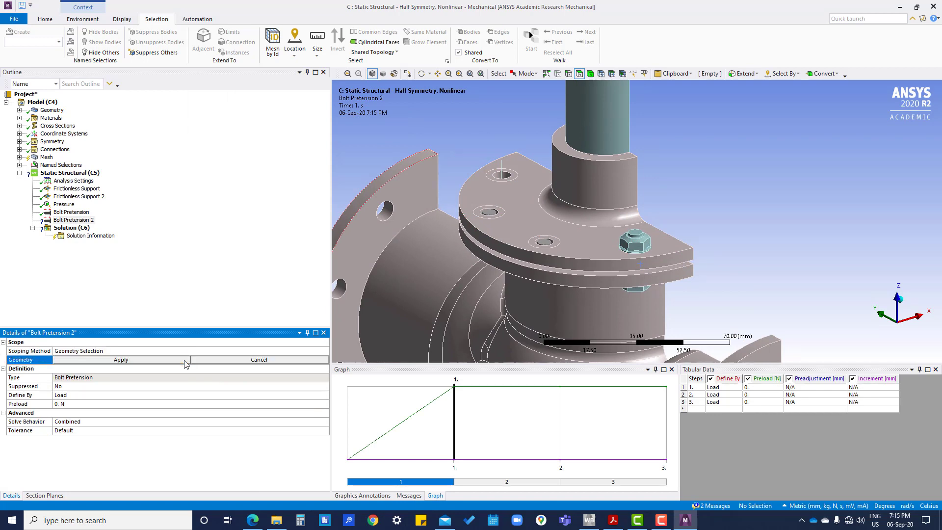
left_click(501, 163)
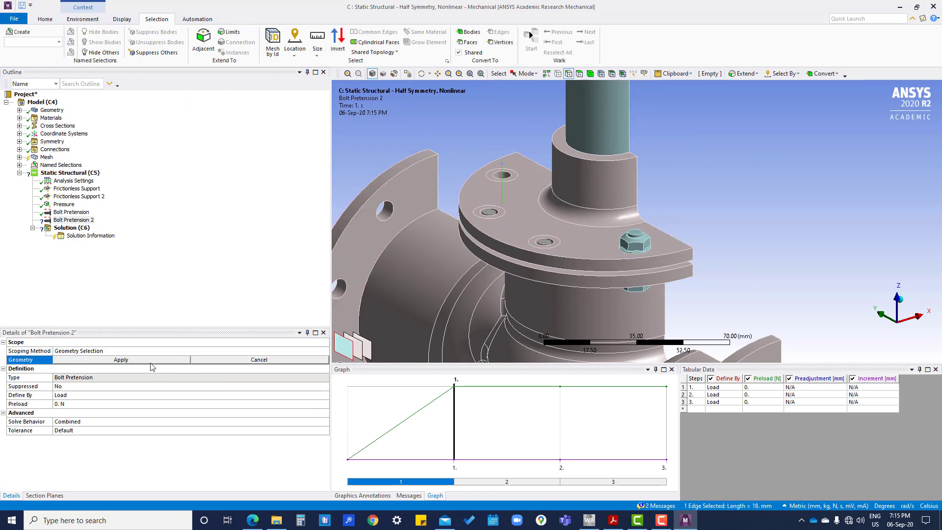
left_click(121, 360)
Give Bolt Pretension 2 a 10280 N preload, locked in steps 2 and 3
left_click(84, 404)
key("Return")
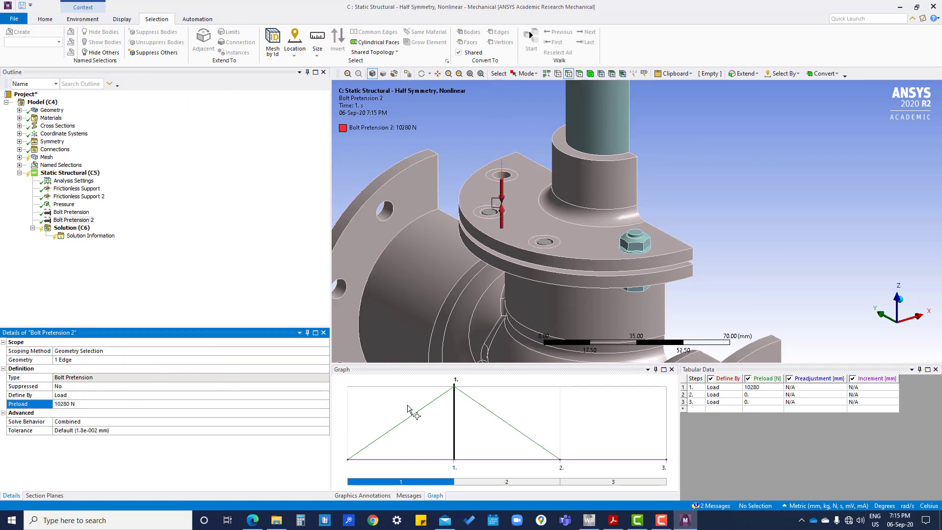
left_click(721, 394)
left_click(740, 396)
left_click(721, 417)
left_click(720, 401)
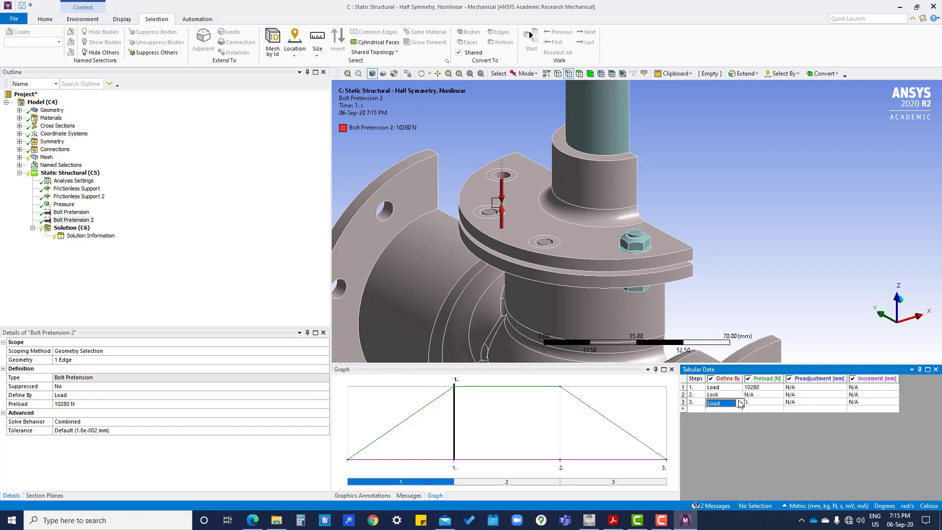
left_click(740, 403)
left_click(720, 425)
Insert Bolt Pretension 3 scoped to the second flange-to-valve-body beam connection
left_click(178, 351)
right_click(64, 172)
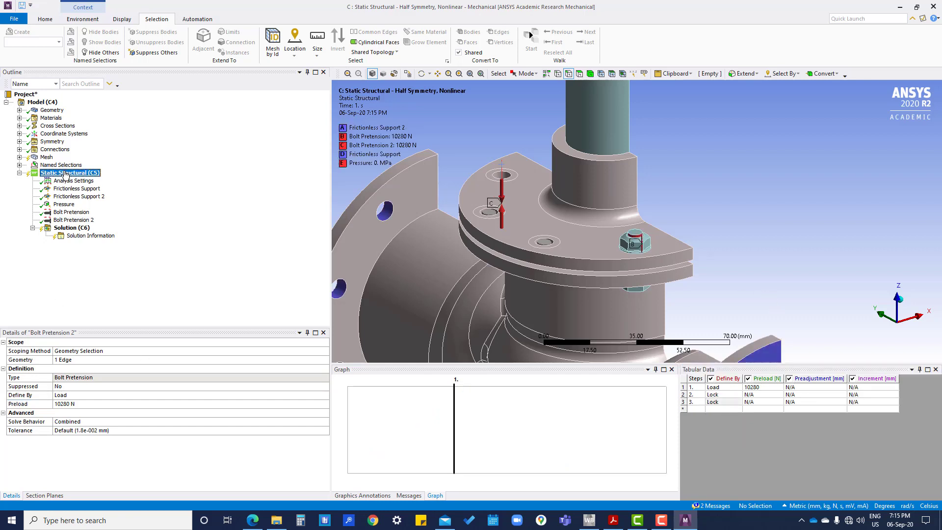
mouse_move(94, 175)
left_click(205, 166)
left_click(192, 351)
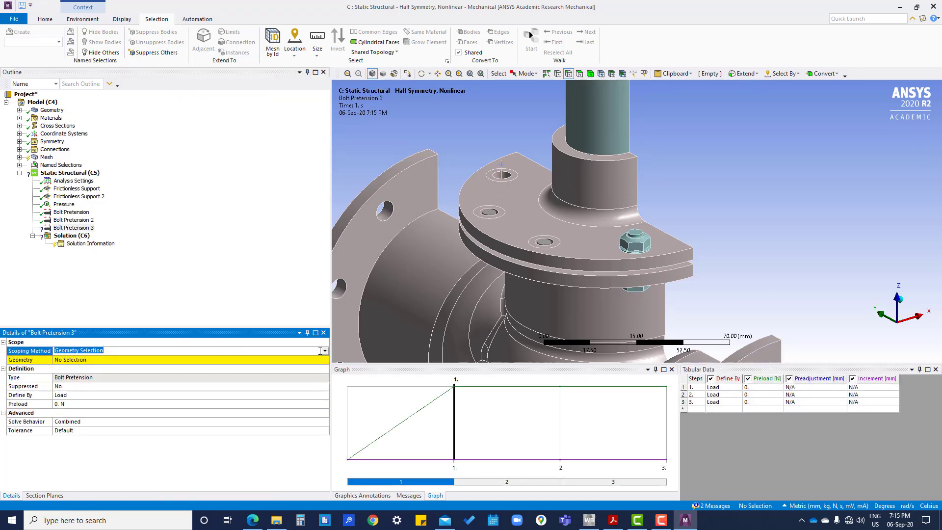
left_click(191, 351)
left_click(192, 374)
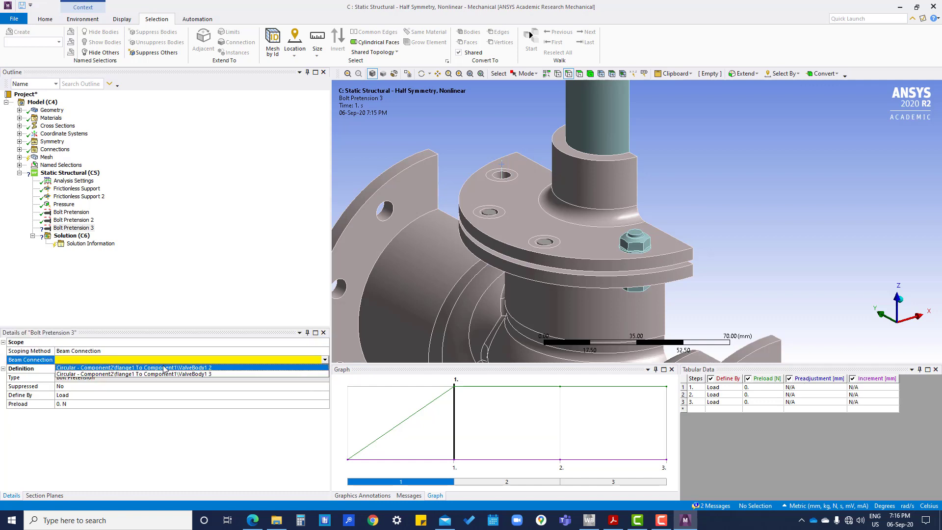
left_click(165, 368)
Set Bolt Pretension 3 preload to 10280 N, locked in steps 2 and 3
left_click(78, 403)
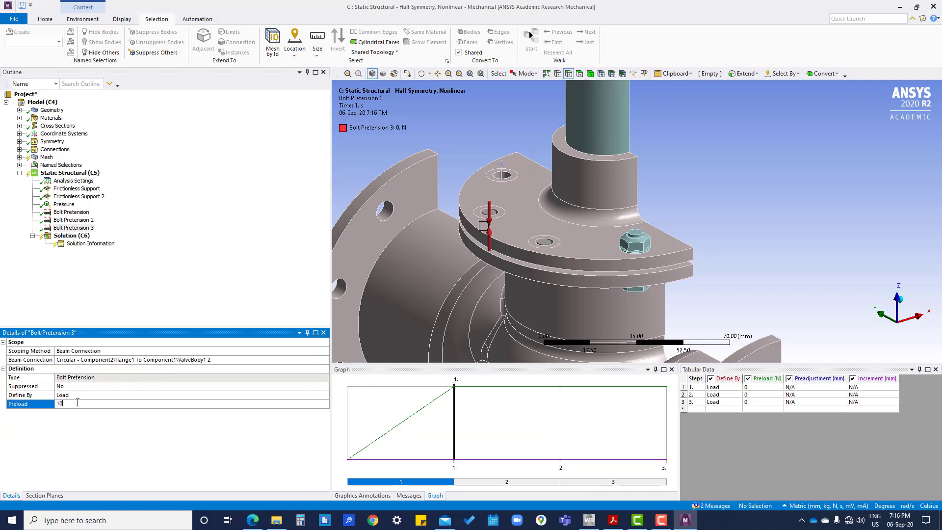
type("10280")
key("Return")
left_click(721, 395)
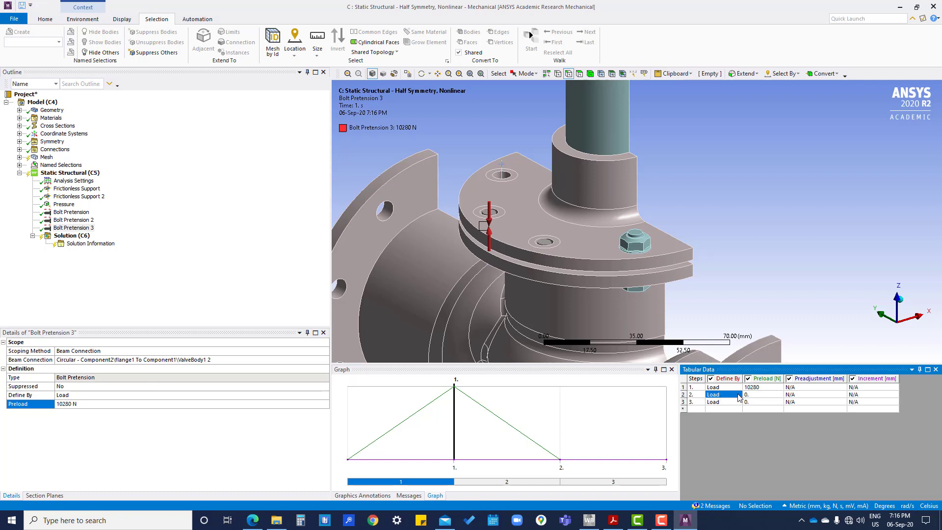
left_click(724, 417)
left_click(721, 402)
left_click(721, 424)
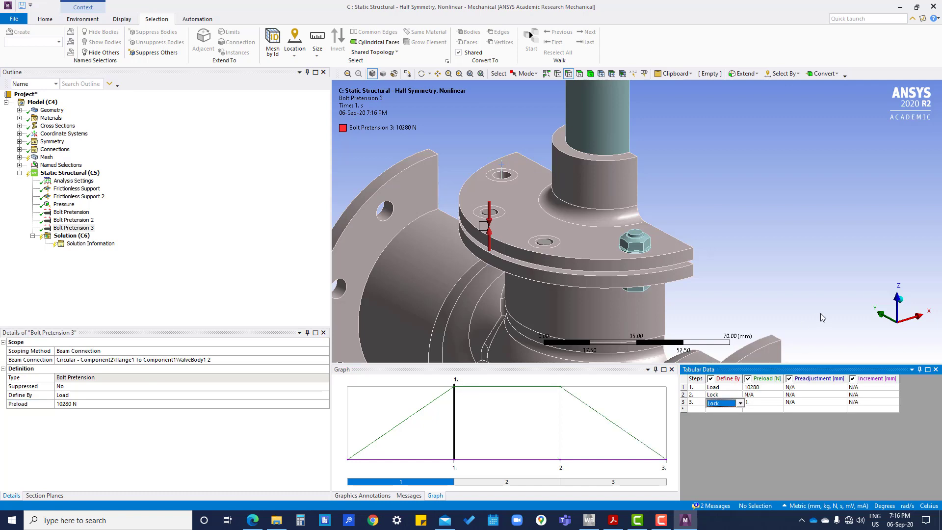
Insert Bolt Pretension 4 scoped to the third flange-to-valve-body beam connection
right_click(69, 172)
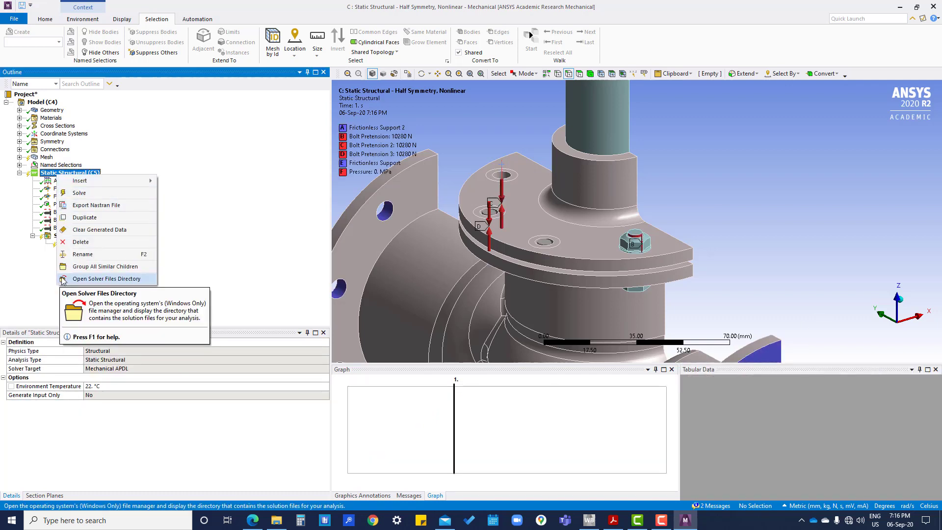
mouse_move(142, 181)
left_click(191, 166)
left_click(81, 351)
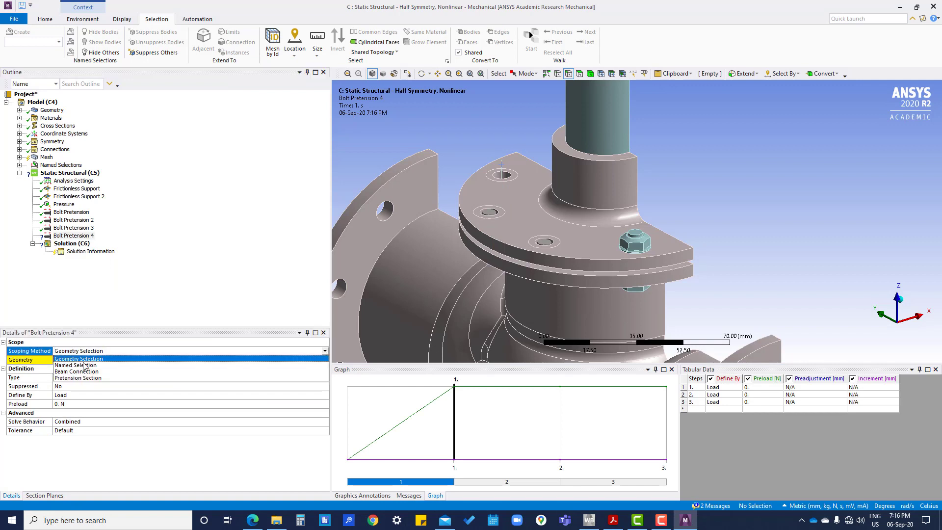
left_click(90, 359)
left_click(87, 360)
left_click(196, 373)
Set Bolt Pretension 4 preload to 10280 N, locked in steps 2 and 3
left_click(108, 402)
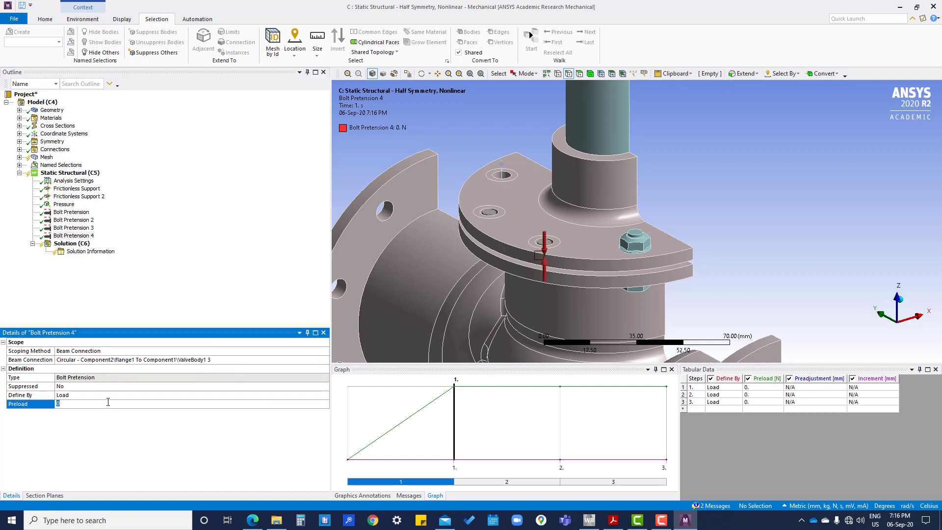
type("10280")
key("Return")
left_click(736, 395)
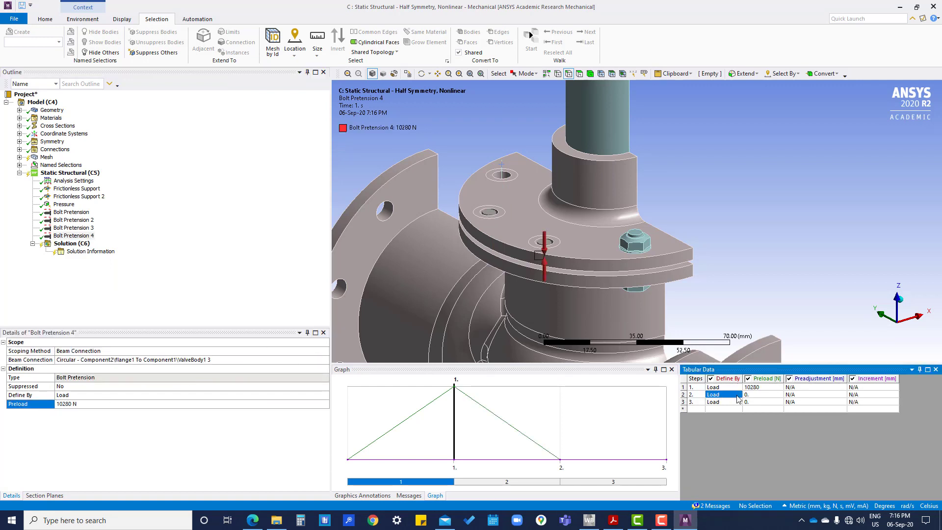
left_click(735, 396)
left_click(721, 418)
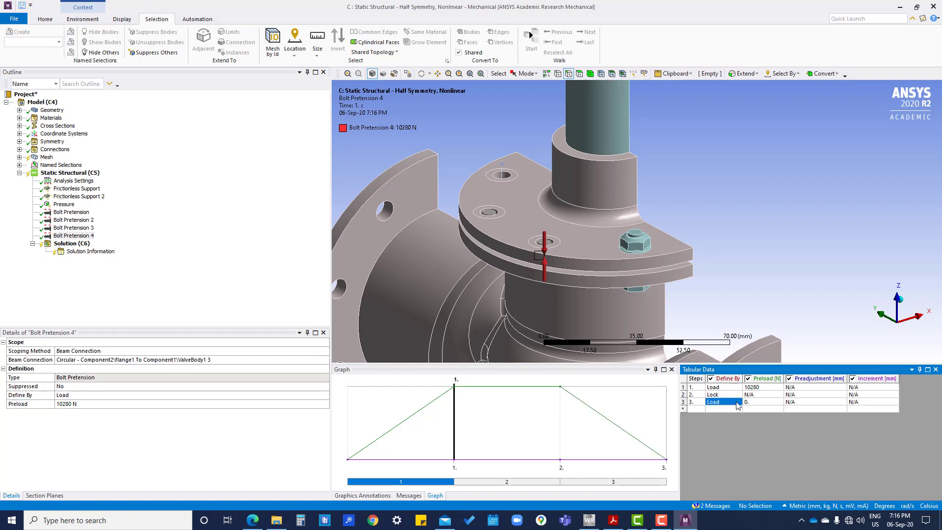
left_click(722, 402)
left_click(764, 428)
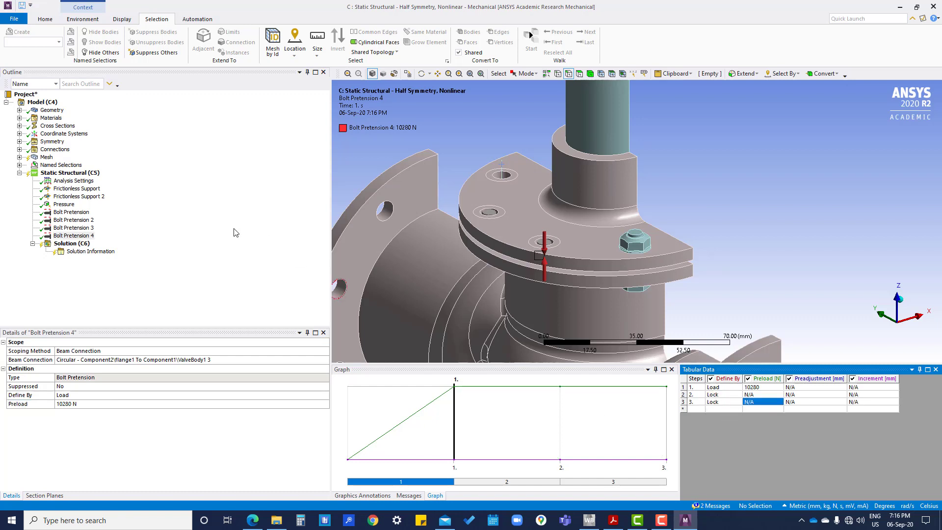
Review Bolt Pretension 4 settings across steps 1–3, ending on step 1
left_click(401, 484)
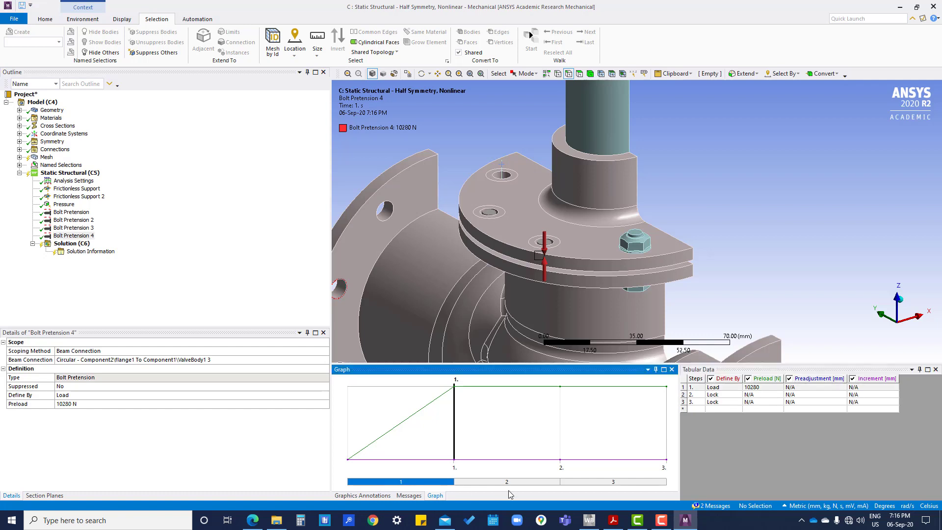
left_click(503, 485)
left_click(588, 485)
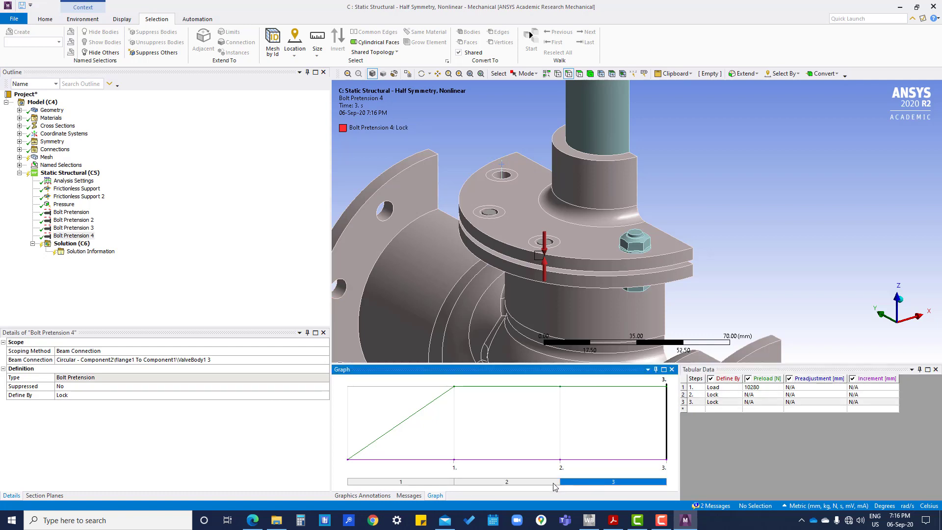
left_click(496, 483)
left_click(412, 483)
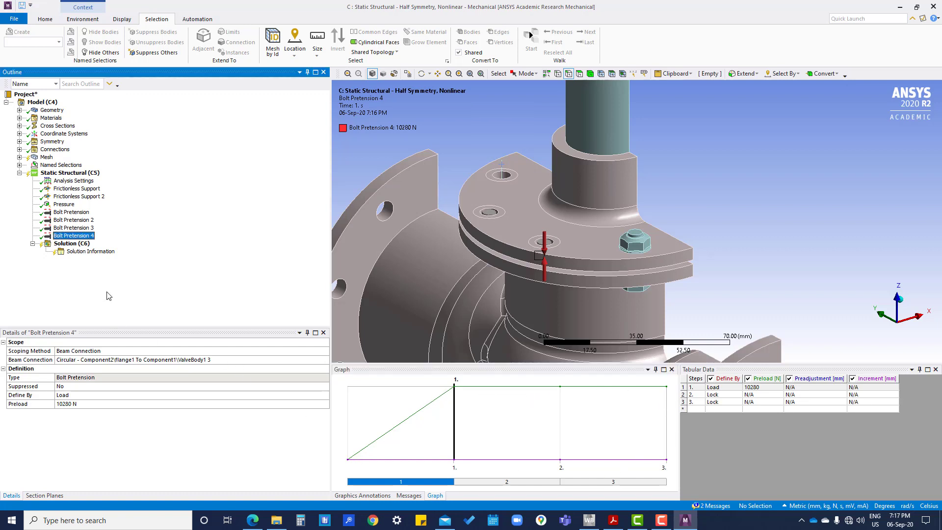
Solve the Static Structural analysis with all four bolt pretensions
left_click(65, 173)
right_click(64, 174)
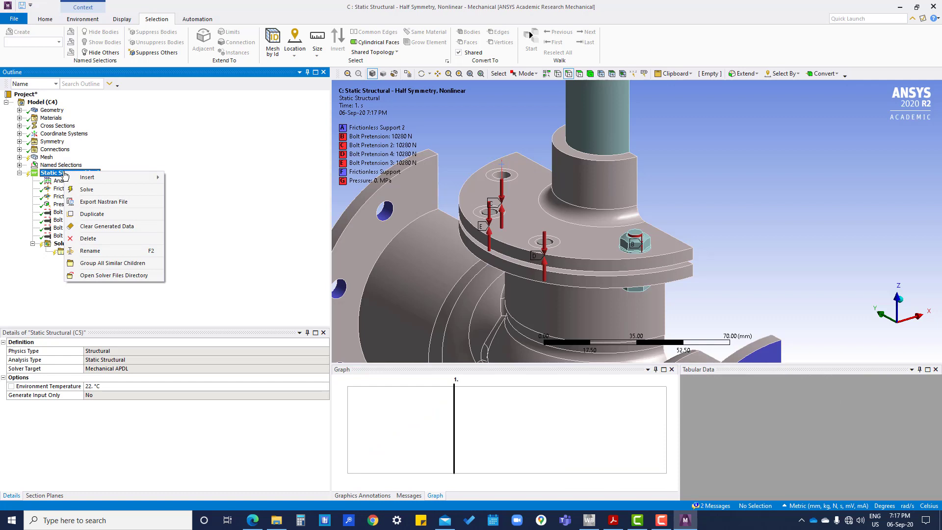
left_click(90, 191)
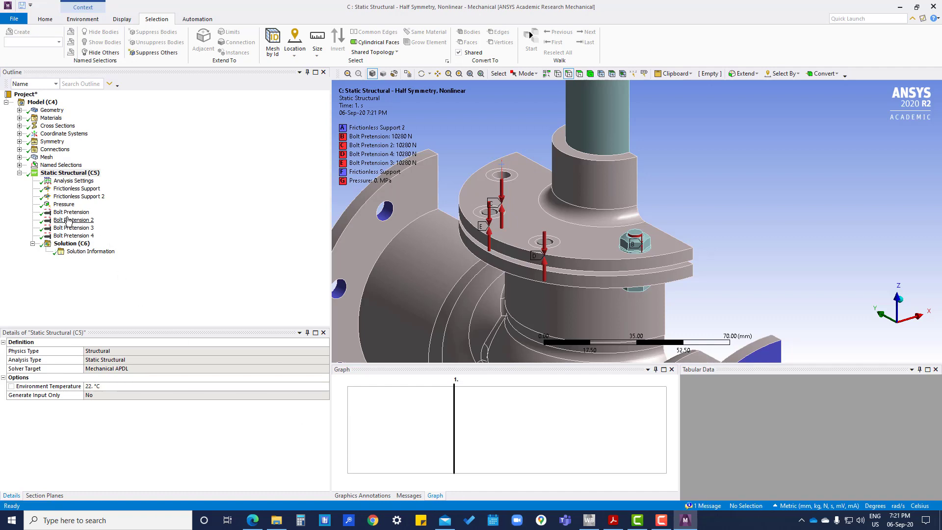
Add a Total Deformation result to the Solution
left_click(71, 244)
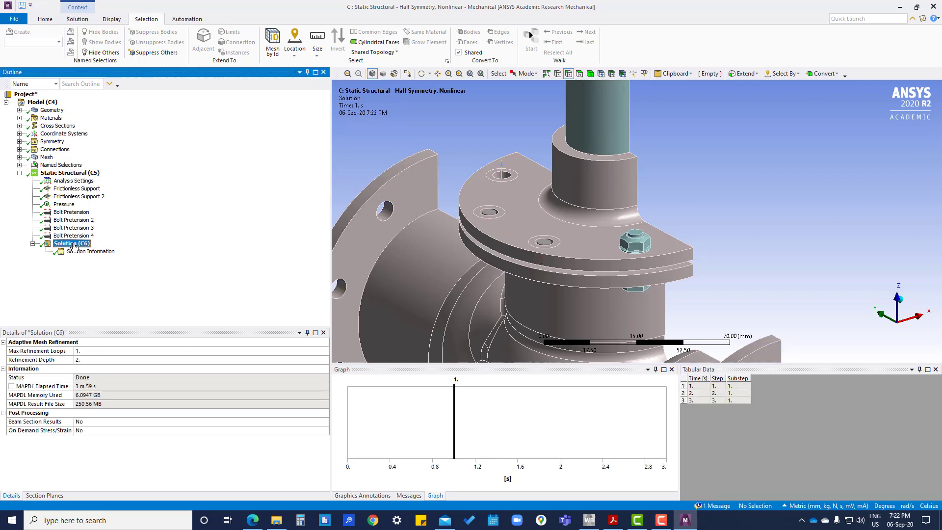
right_click(72, 245)
mouse_move(122, 249)
mouse_move(245, 251)
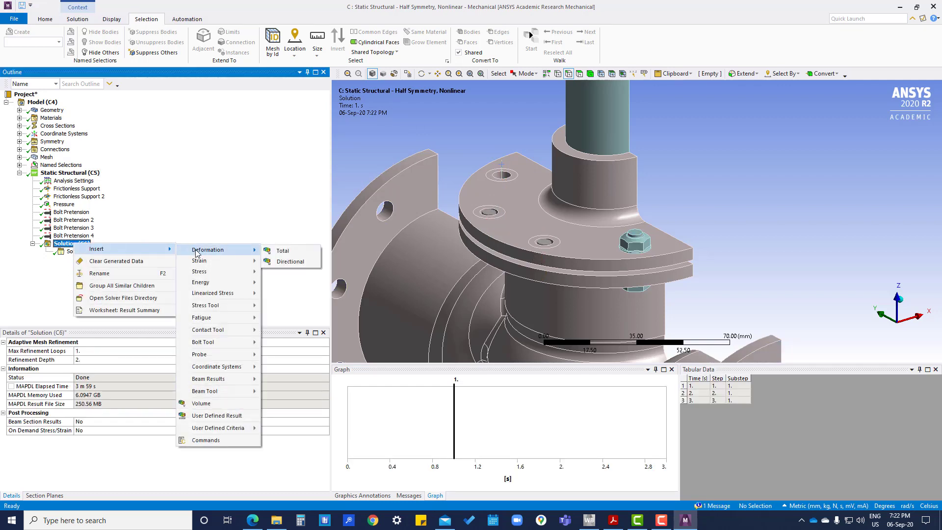
left_click(280, 251)
Add an Equivalent (von-Mises) Stress result and evaluate all results
left_click(72, 244)
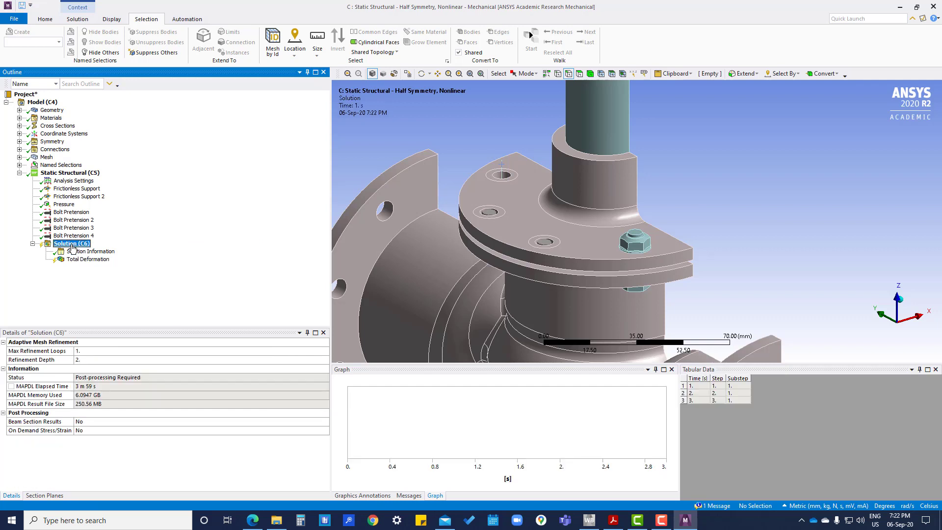
right_click(72, 244)
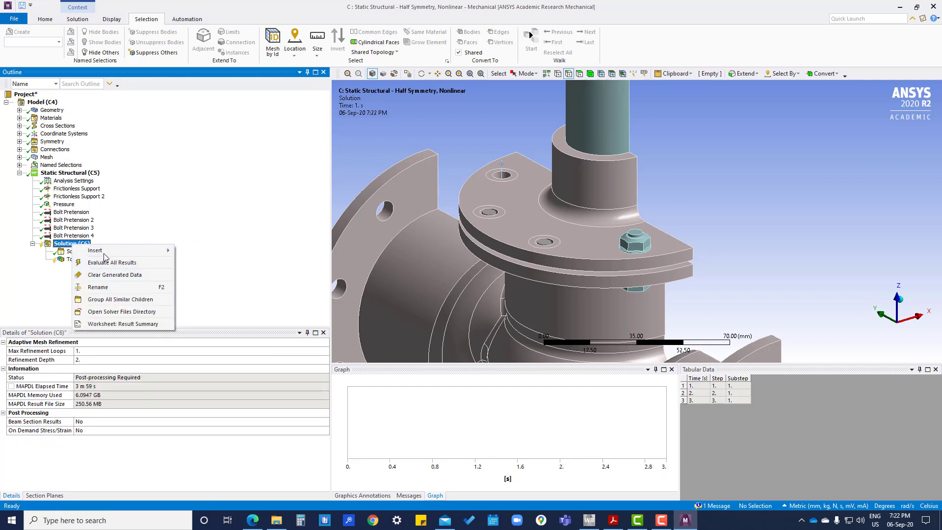
mouse_move(146, 251)
mouse_move(211, 271)
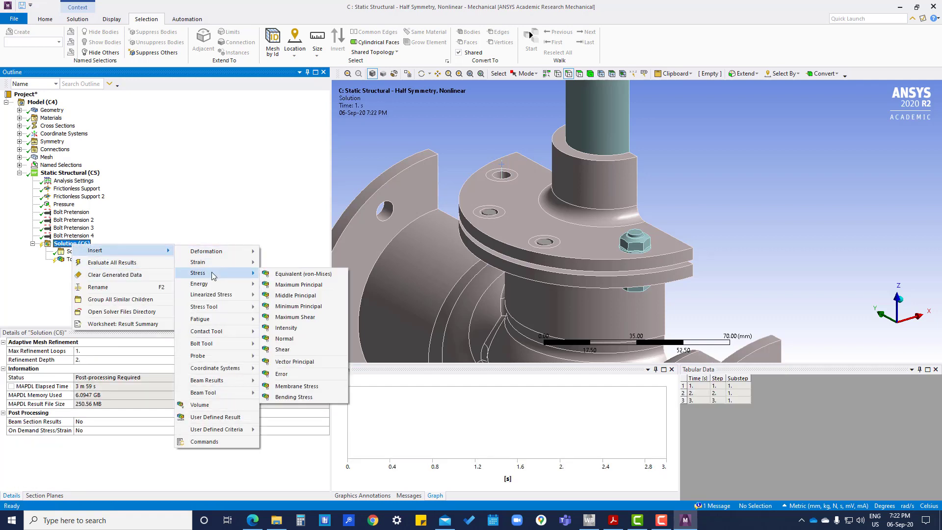
left_click(285, 275)
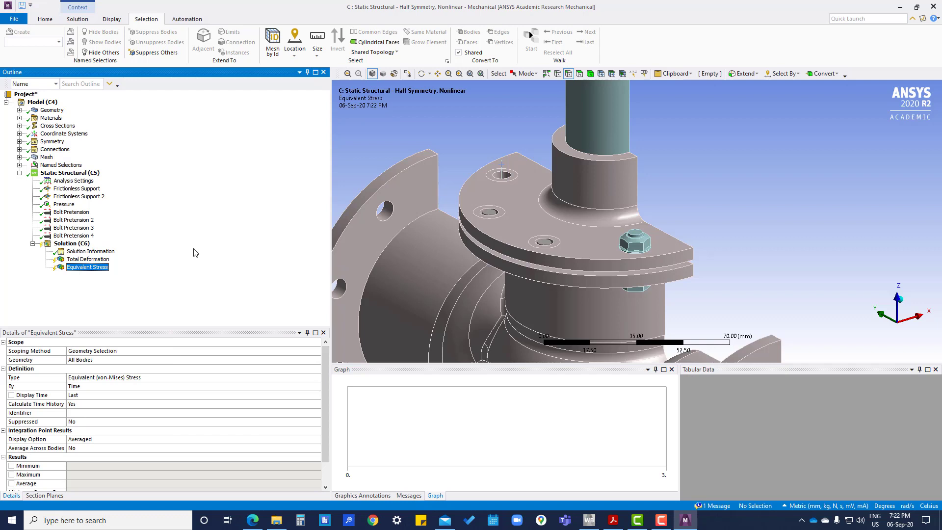
right_click(71, 244)
left_click(102, 264)
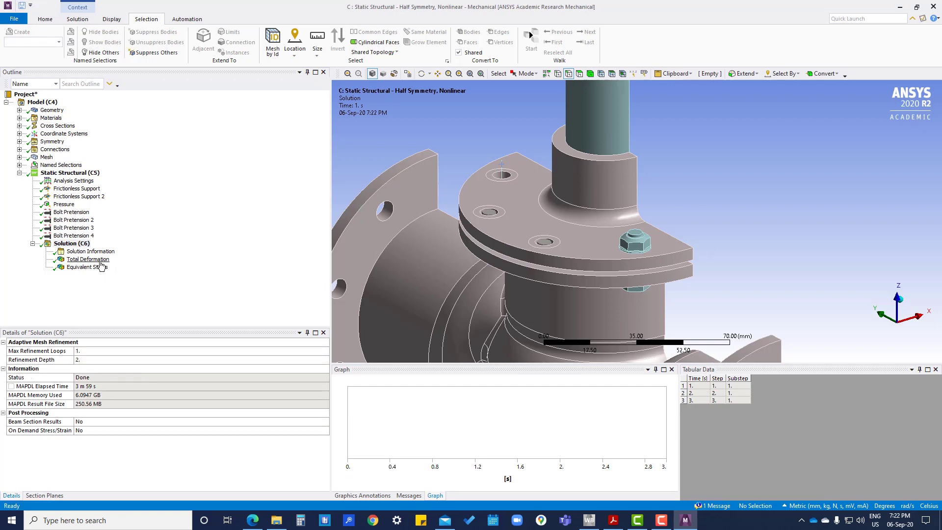
Display the Total Deformation contour, rotating and zooming the valve model
left_click(98, 260)
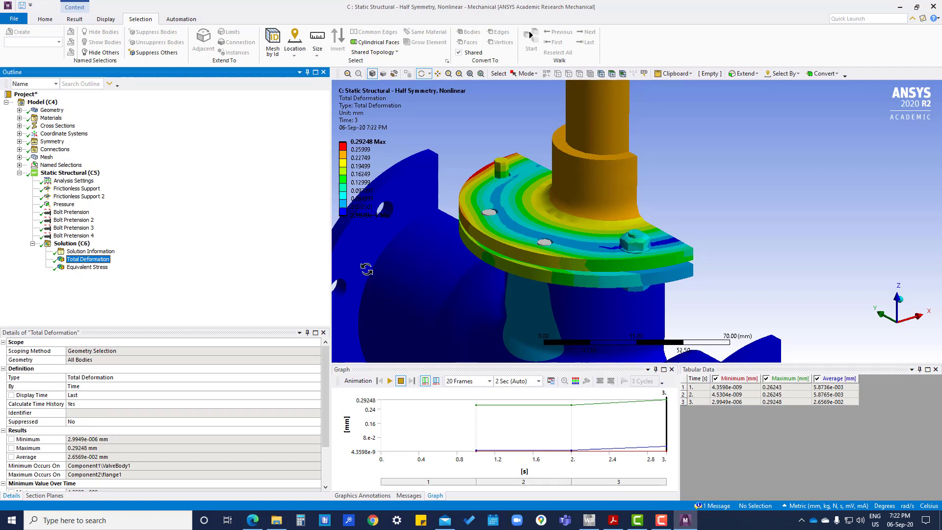
left_click_drag(510, 258, 524, 273)
scroll(511, 262, "down", 2)
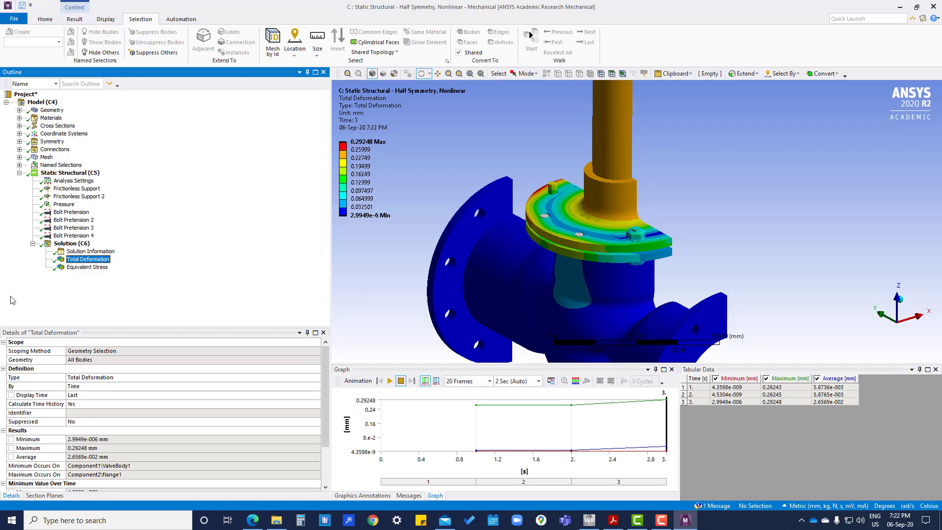
Display the von-Mises stress contour (peak 1895.4 MPa) and animate it over time
left_click(98, 270)
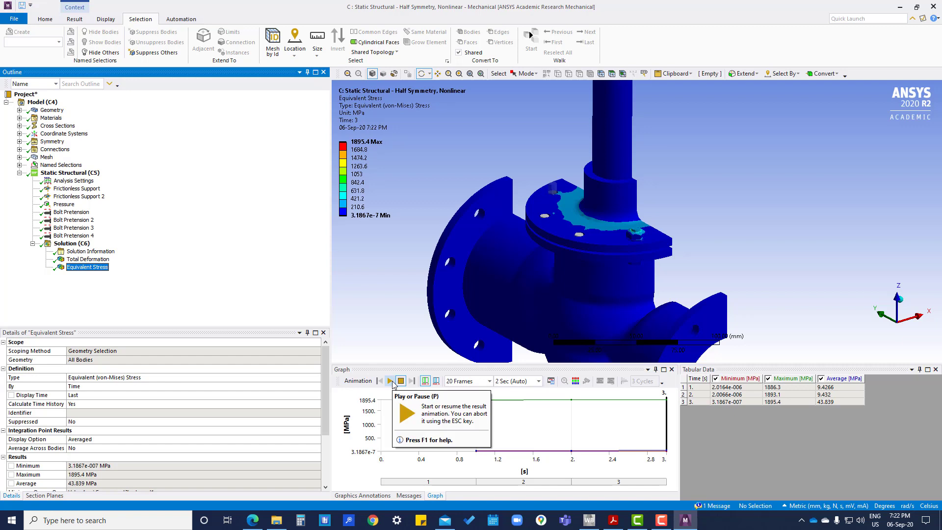
left_click(391, 381)
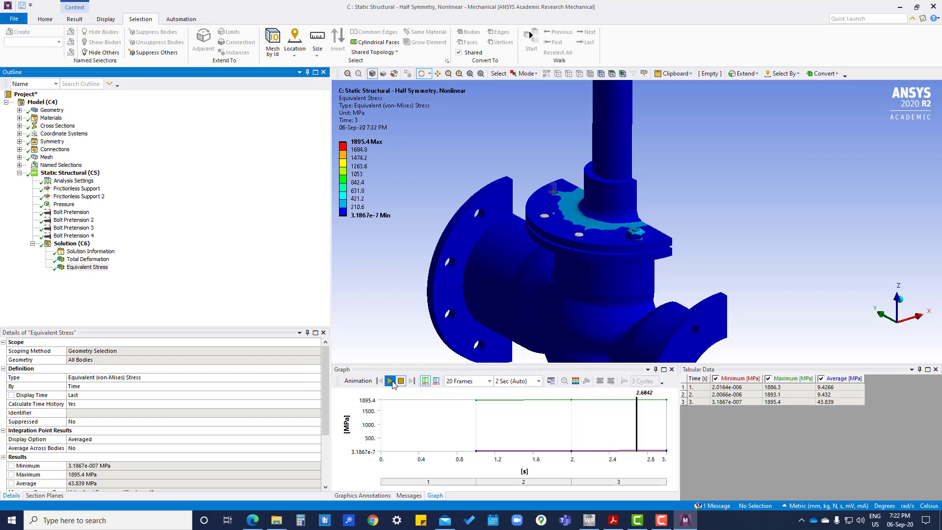
left_click(389, 381)
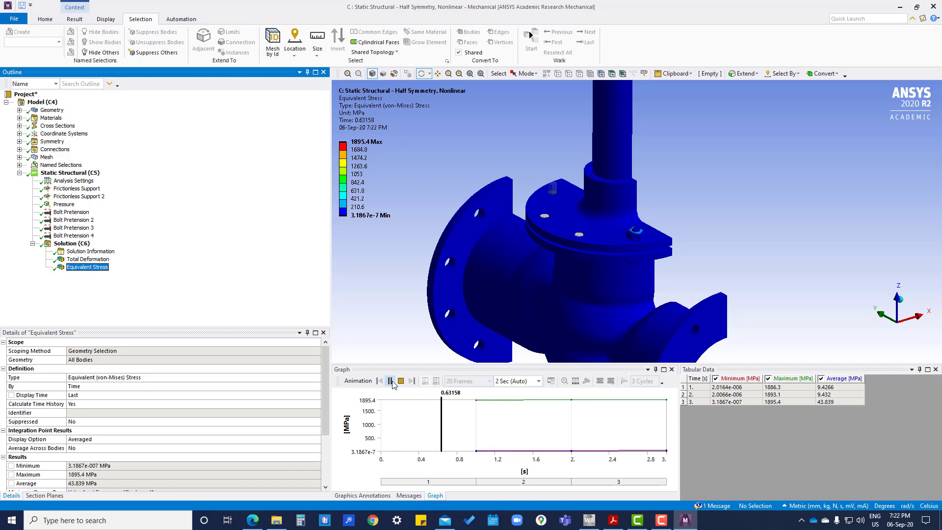
left_click(390, 382)
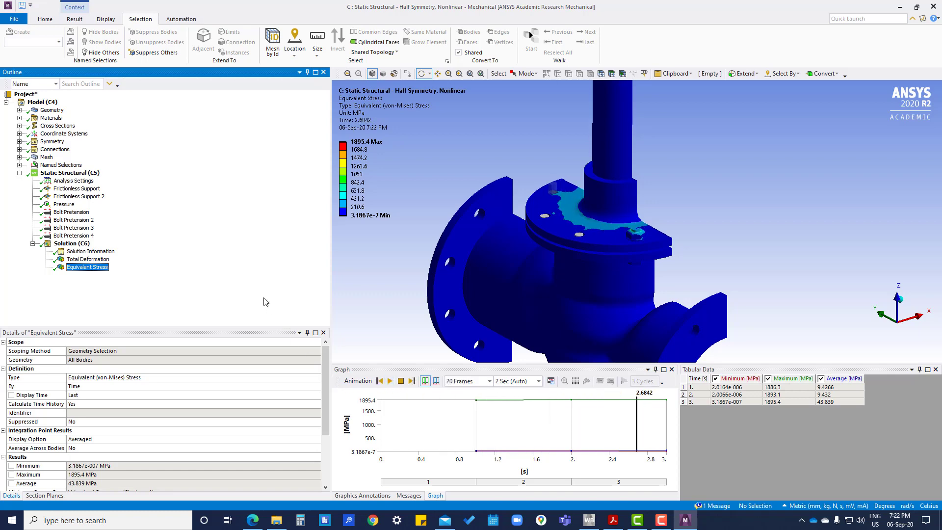
Add Bolt Pretension 1–4 to the Solution as bolt pretension probes
left_click(72, 219)
left_click(73, 228)
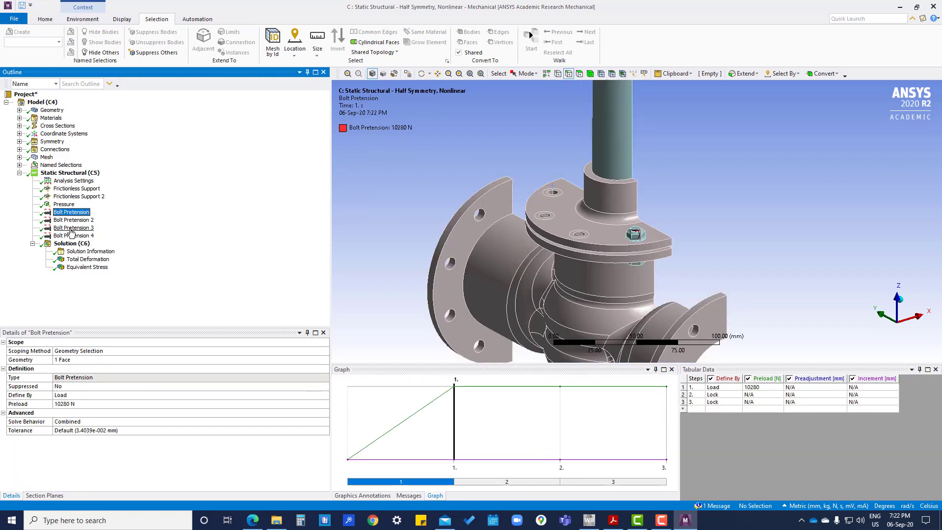
left_click(72, 235)
key("Up")
key("Up")
key("Up")
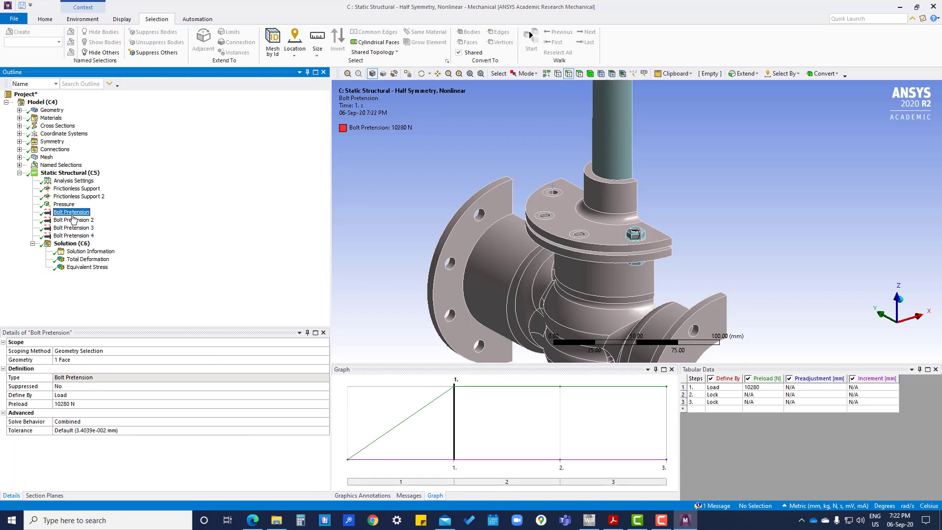
left_click(76, 236, "shift")
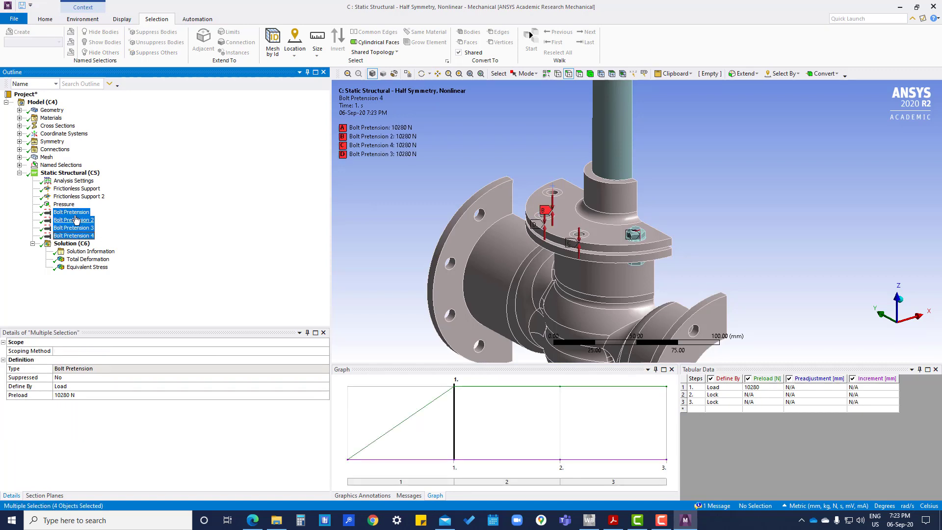
left_click_drag(77, 235, 80, 245)
Evaluate the probes and view Bolt Pretension 1's working load, reaching 10416 N
right_click(80, 245)
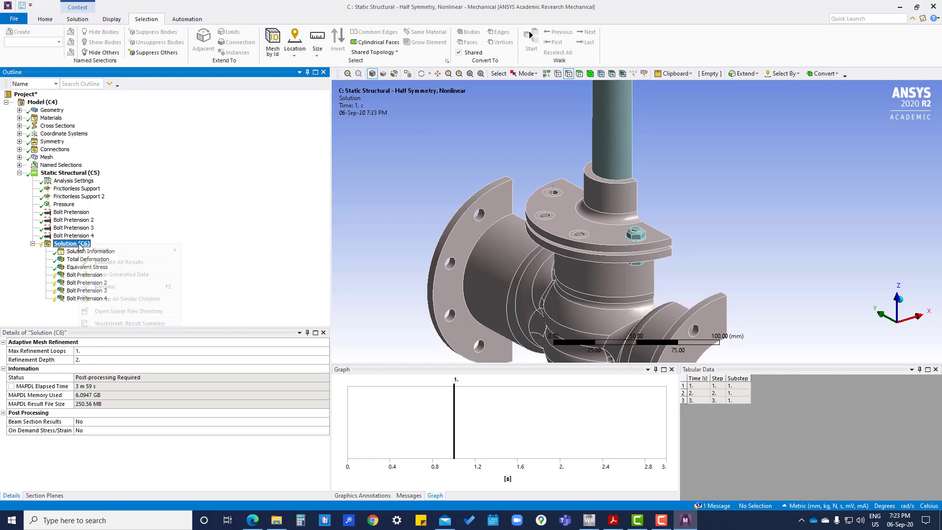
left_click(100, 262)
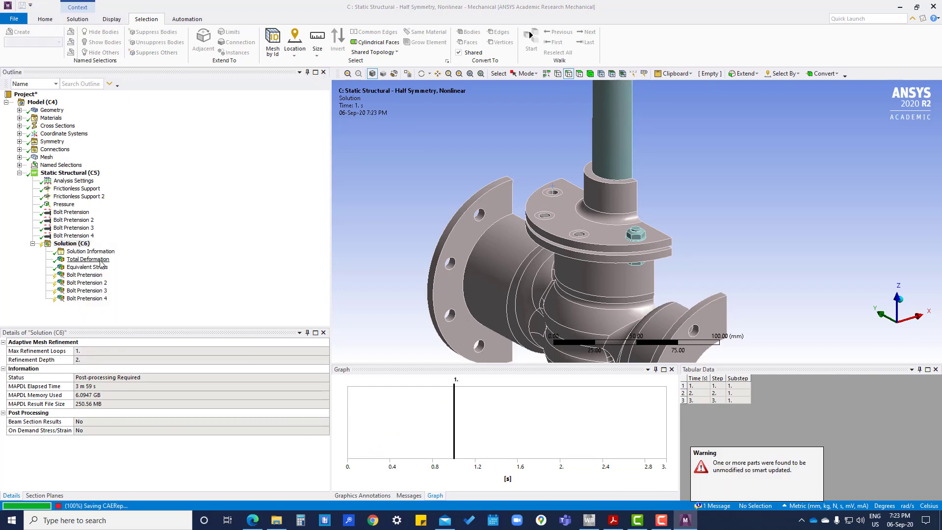
left_click(84, 274)
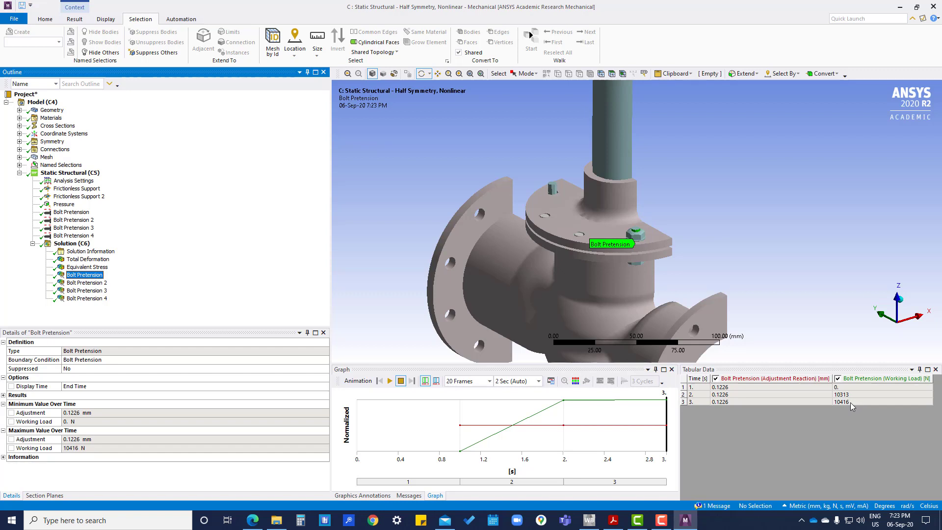
View probes 2, 3 (8087.2 N final load) and 4, then return to Equivalent Stress
left_click(86, 283)
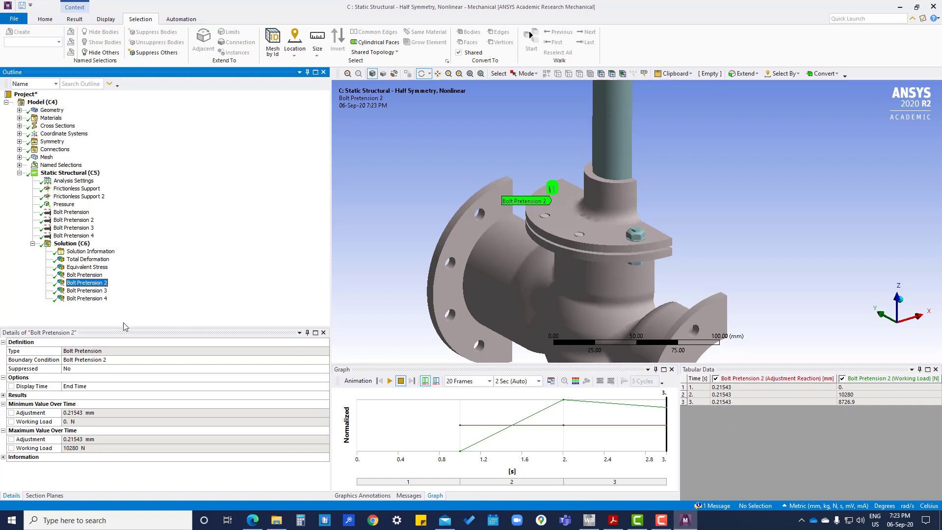
left_click(85, 291)
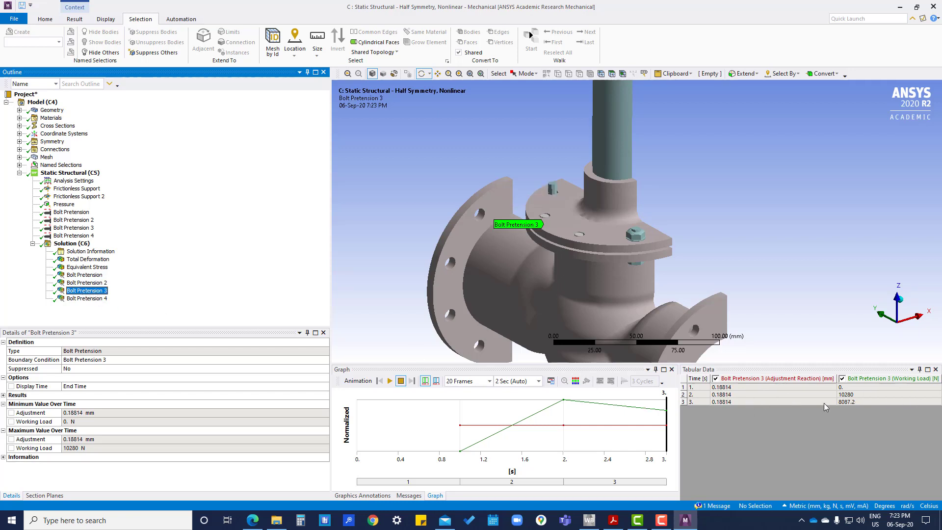
left_click(74, 299)
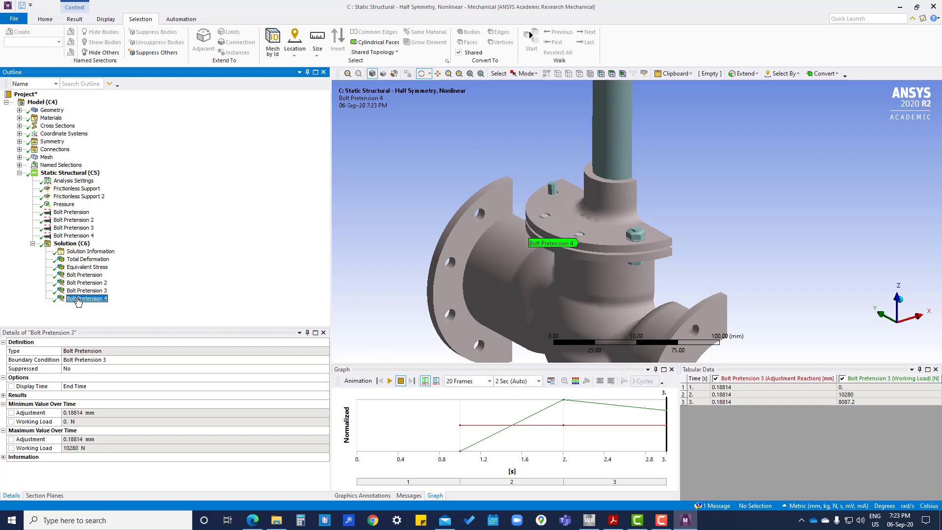
key("Up")
key("Up")
key("Up")
key("Up")
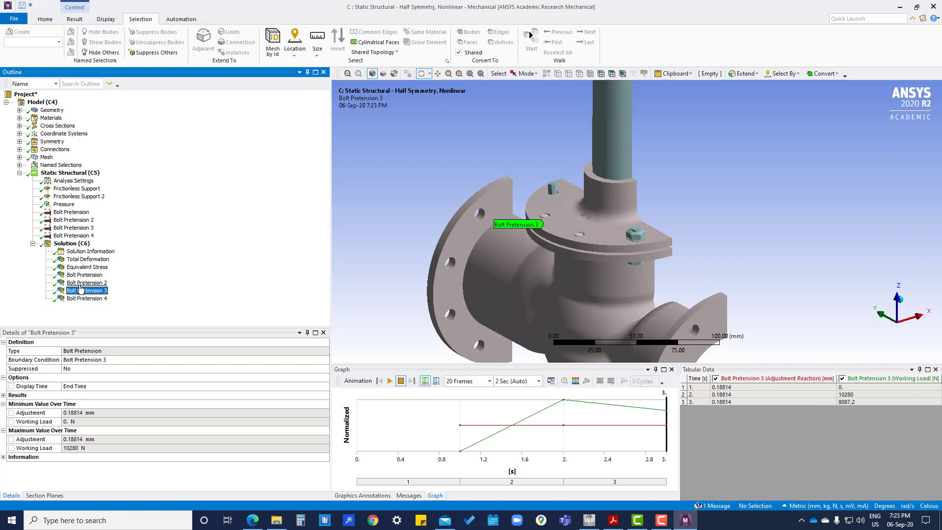